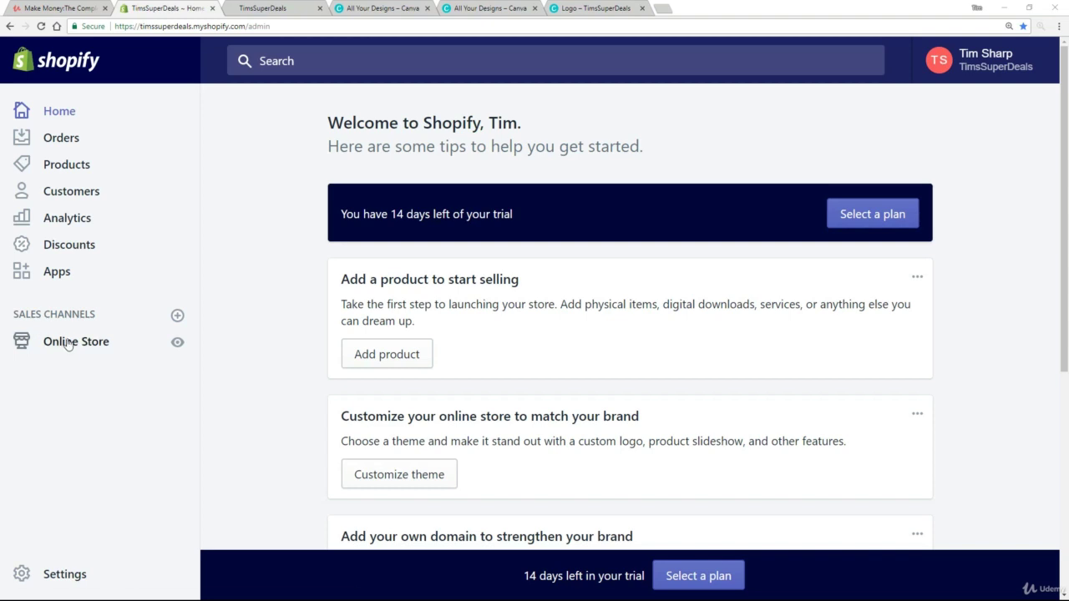
Step: Check the current storefront and open the online store's Debut theme for customization
{"action": "left_click", "coordinate": [69, 344]}
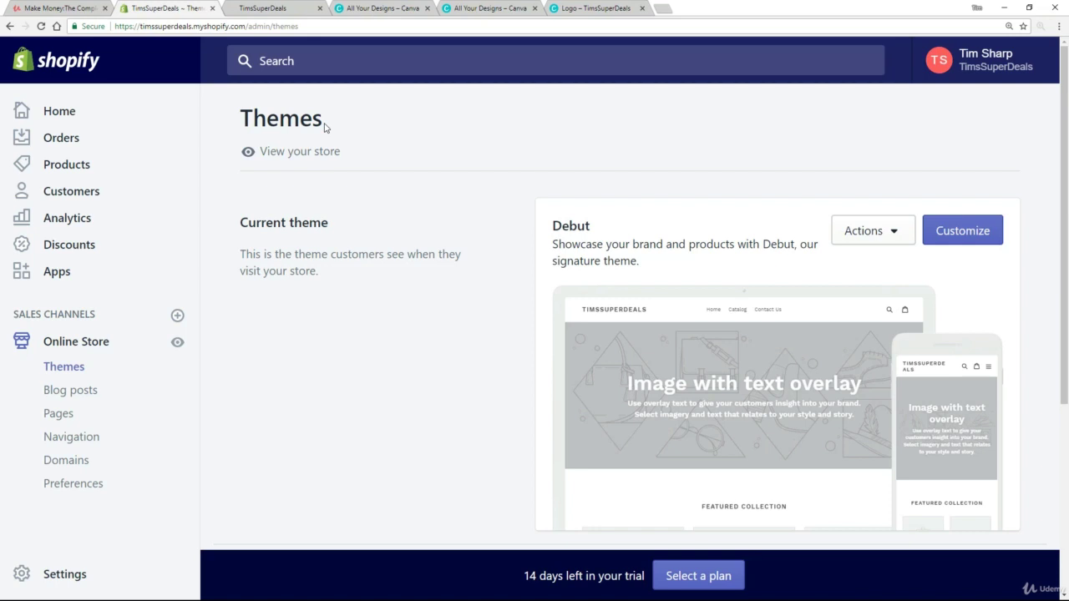
{"action": "left_click", "coordinate": [262, 9]}
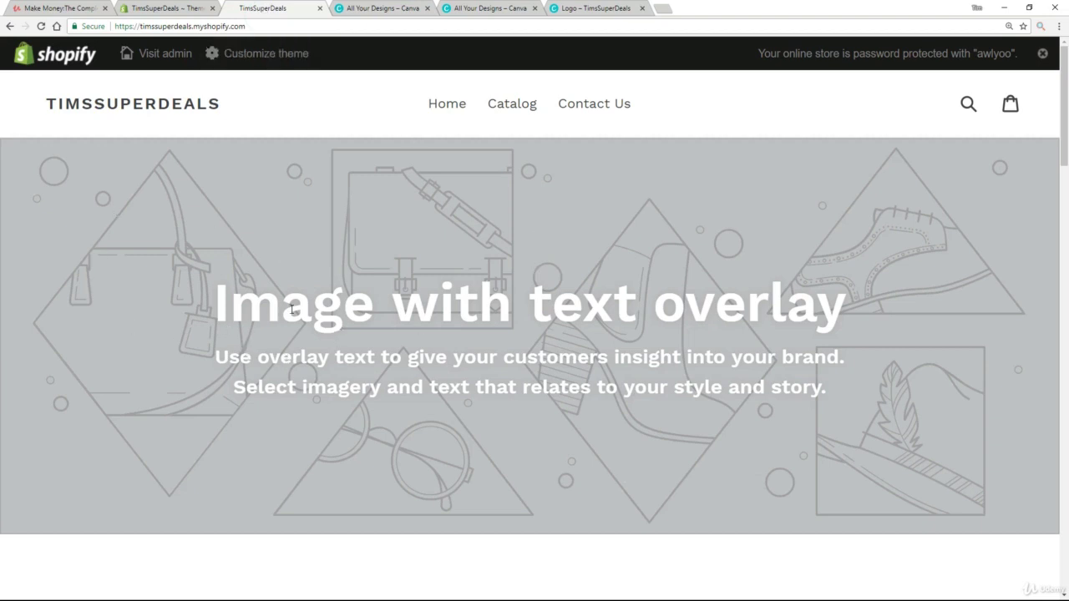
{"action": "left_click", "coordinate": [141, 8]}
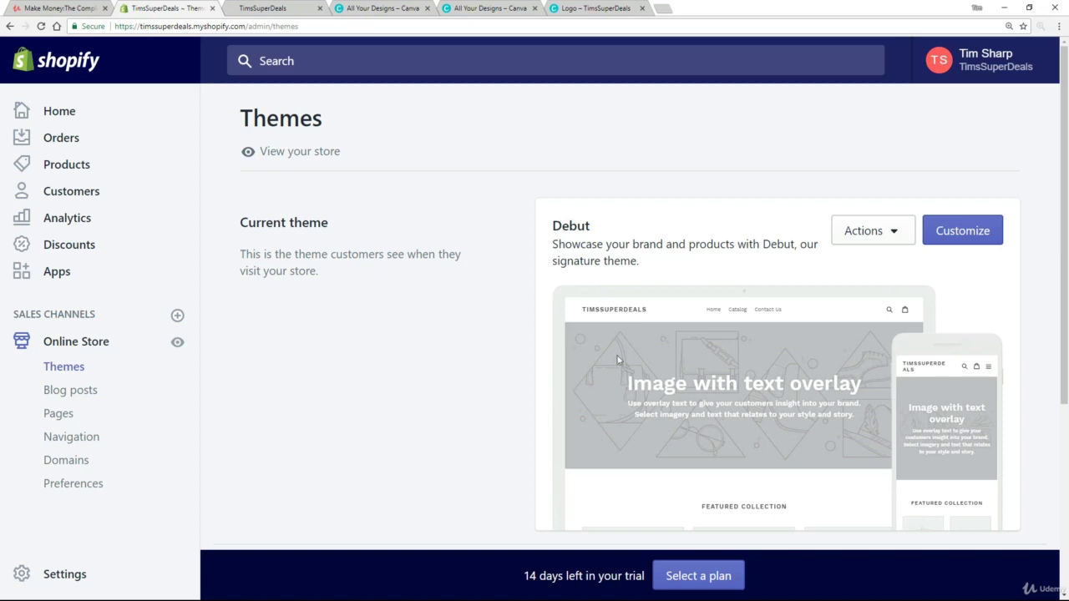
{"action": "left_click_drag", "start_coordinate": [596, 226], "coordinate": [544, 229]}
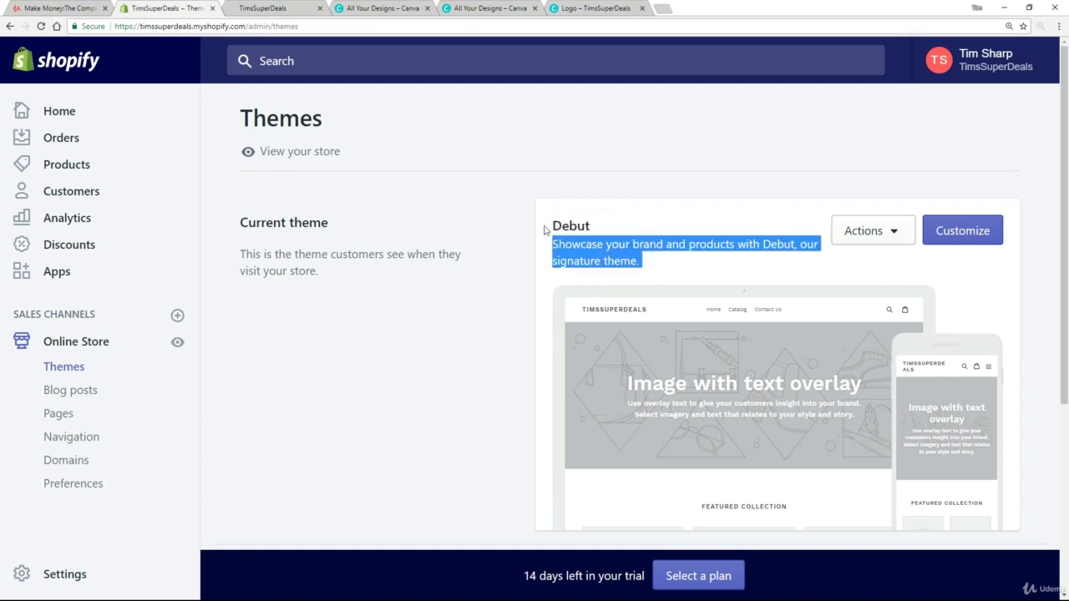
{"action": "double_click", "coordinate": [551, 224]}
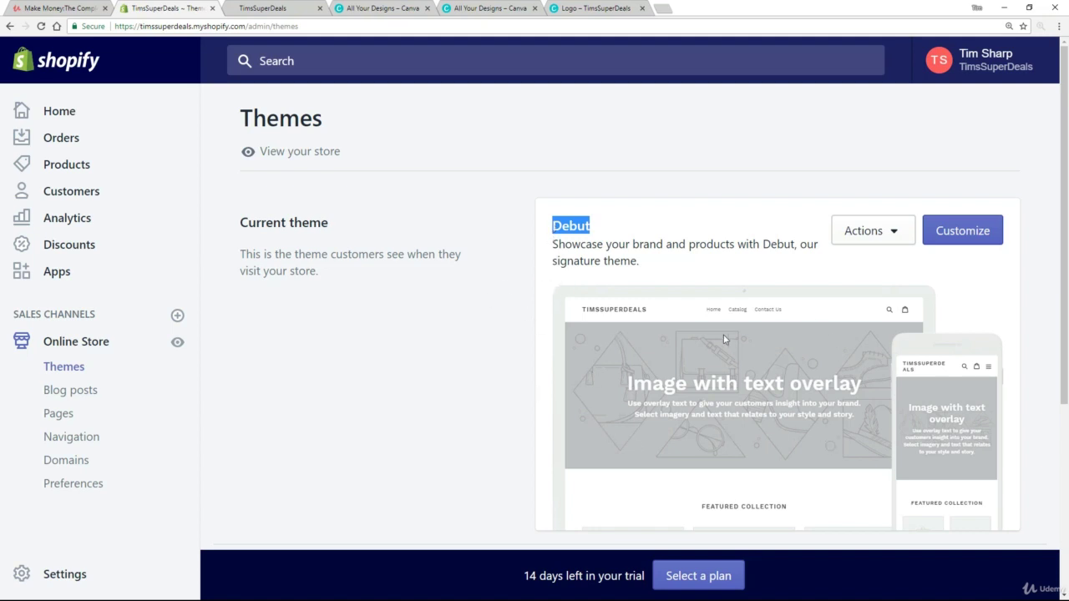
{"action": "left_click", "coordinate": [964, 234]}
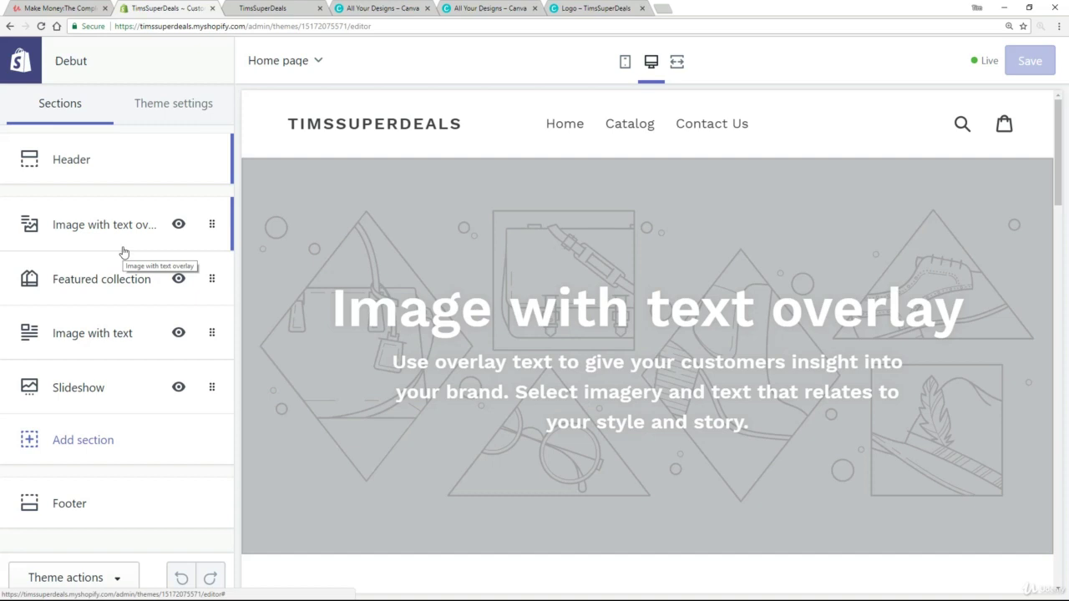
Step: Upload the TimsSuperDealsCropped image and set it as the header's logo
{"action": "left_click", "coordinate": [82, 170]}
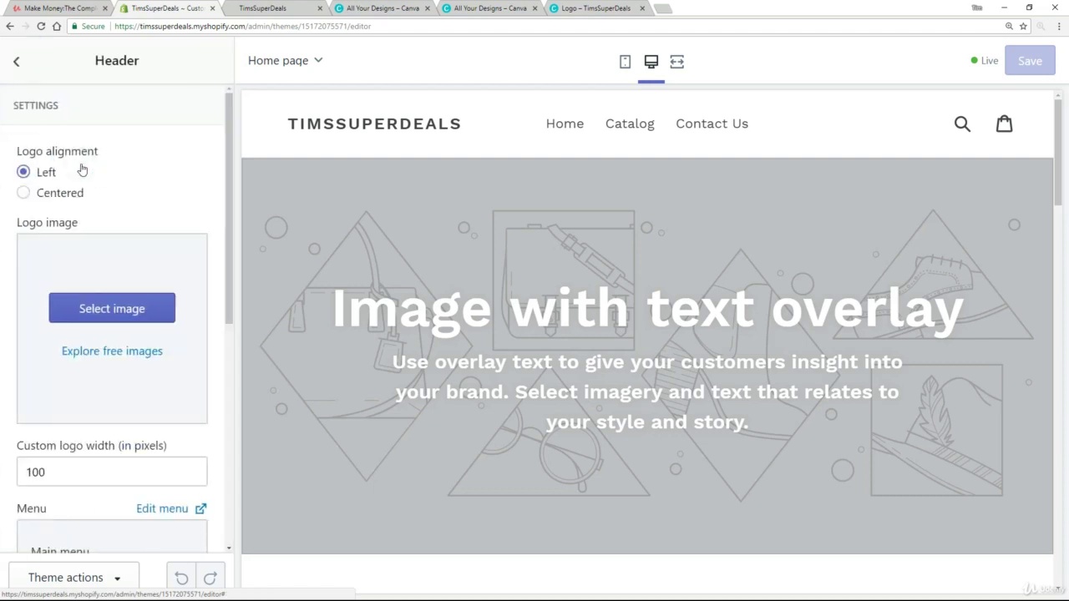
{"action": "left_click", "coordinate": [106, 310]}
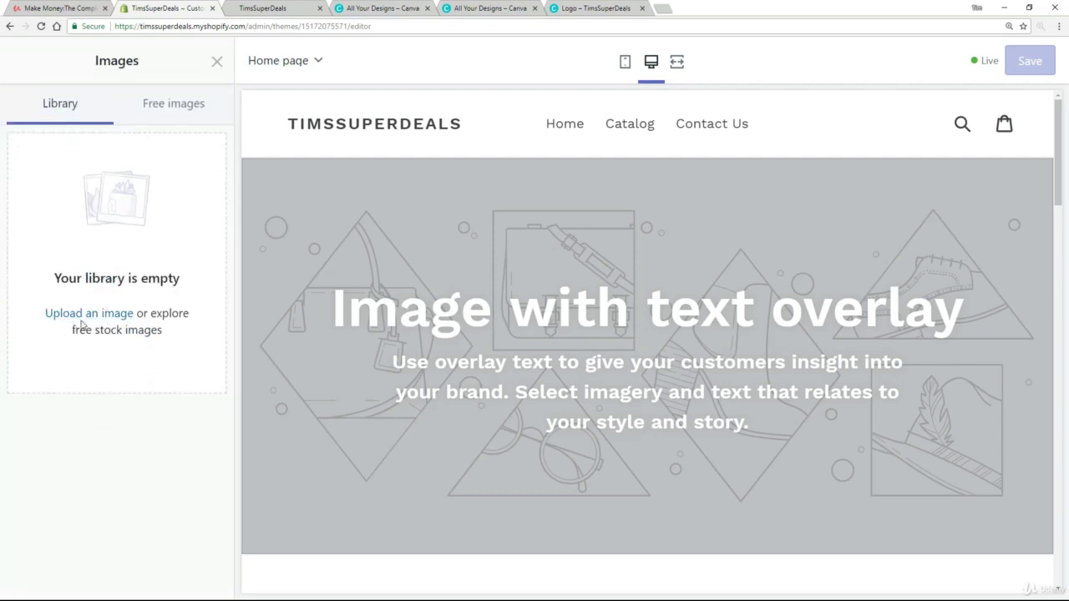
{"action": "left_click", "coordinate": [90, 316]}
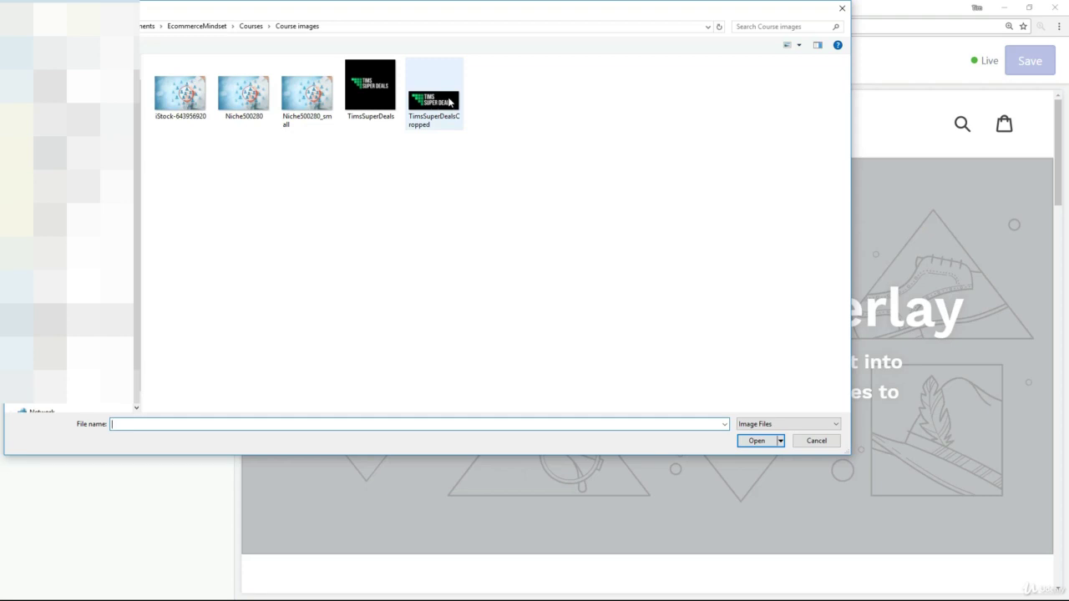
{"action": "double_click", "coordinate": [449, 101]}
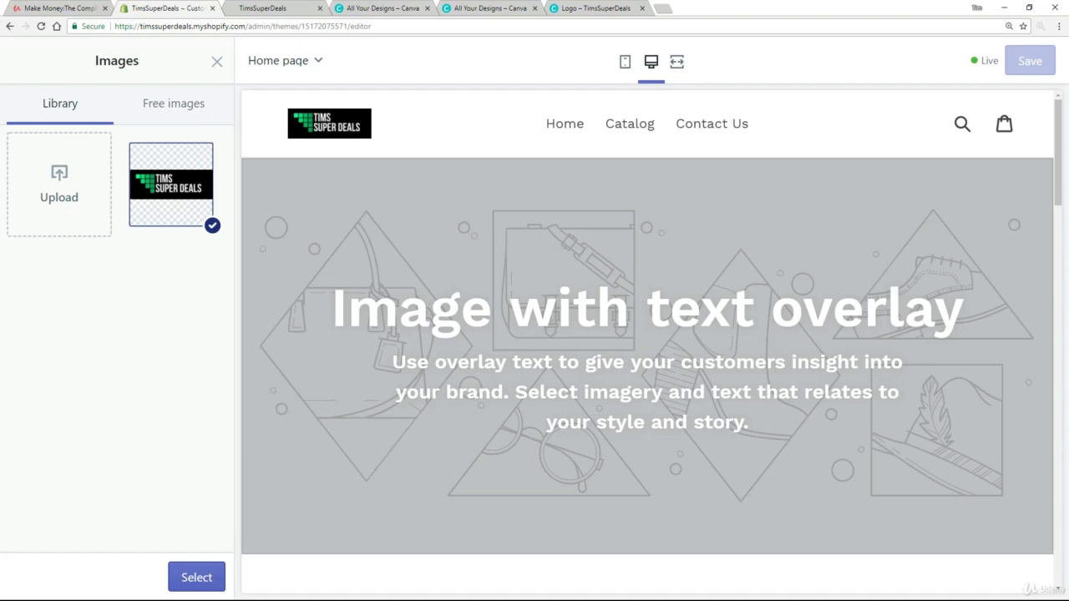
{"action": "left_click", "coordinate": [191, 578]}
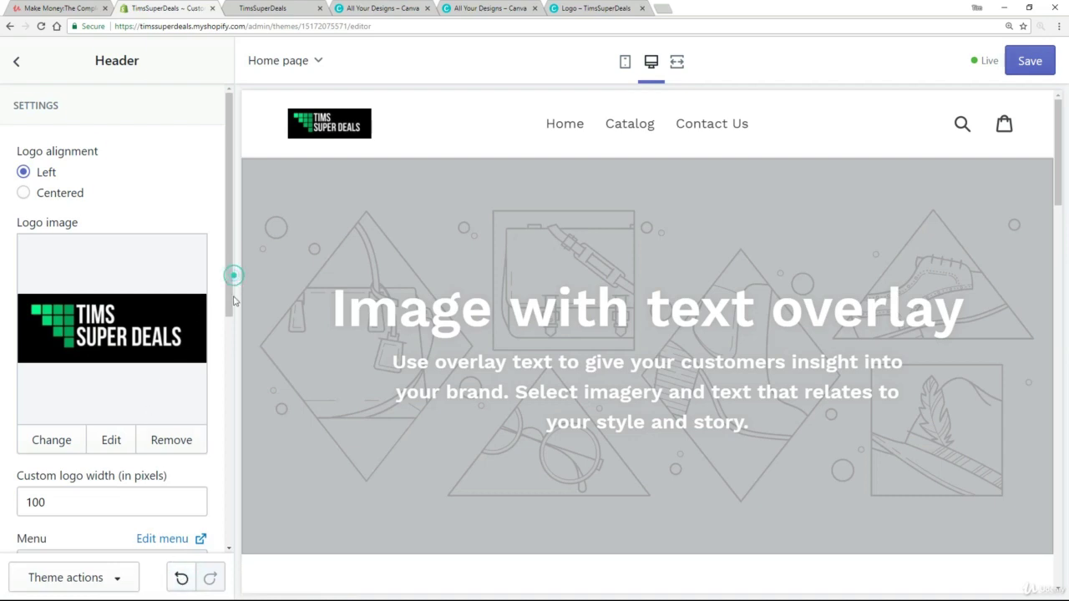
Step: Set the header's custom logo width to 200 pixels and return to the theme's section list
{"action": "left_click_drag", "start_coordinate": [231, 275], "coordinate": [224, 397]}
{"action": "scroll", "coordinate": [125, 367], "scroll_direction": "down", "scroll_amount": 1}
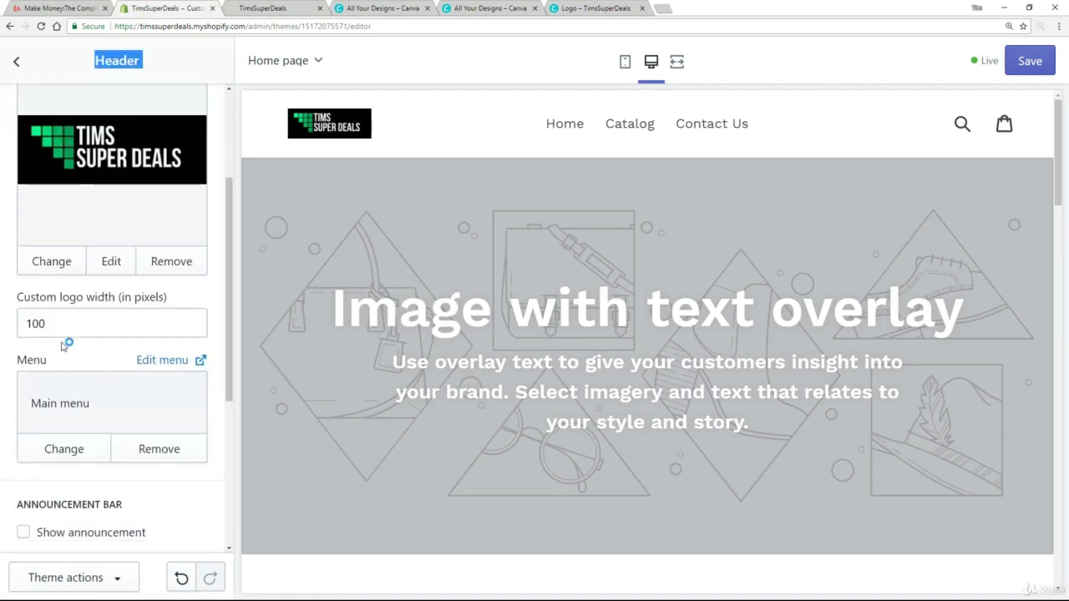
{"action": "left_click_drag", "start_coordinate": [28, 324], "coordinate": [24, 323]}
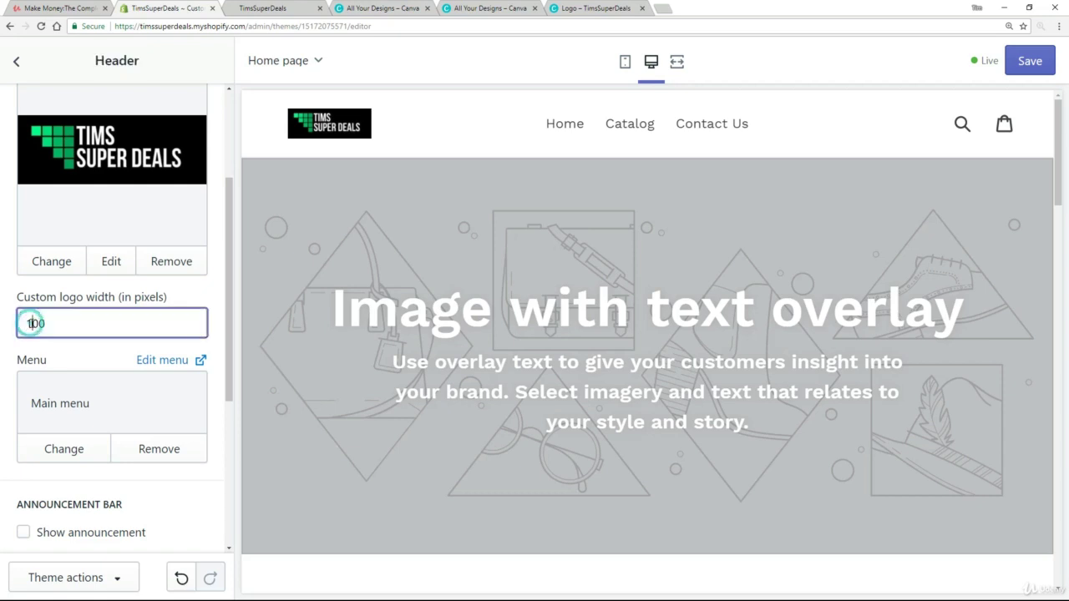
{"action": "type", "text": "2"}
{"action": "left_click", "coordinate": [94, 355]}
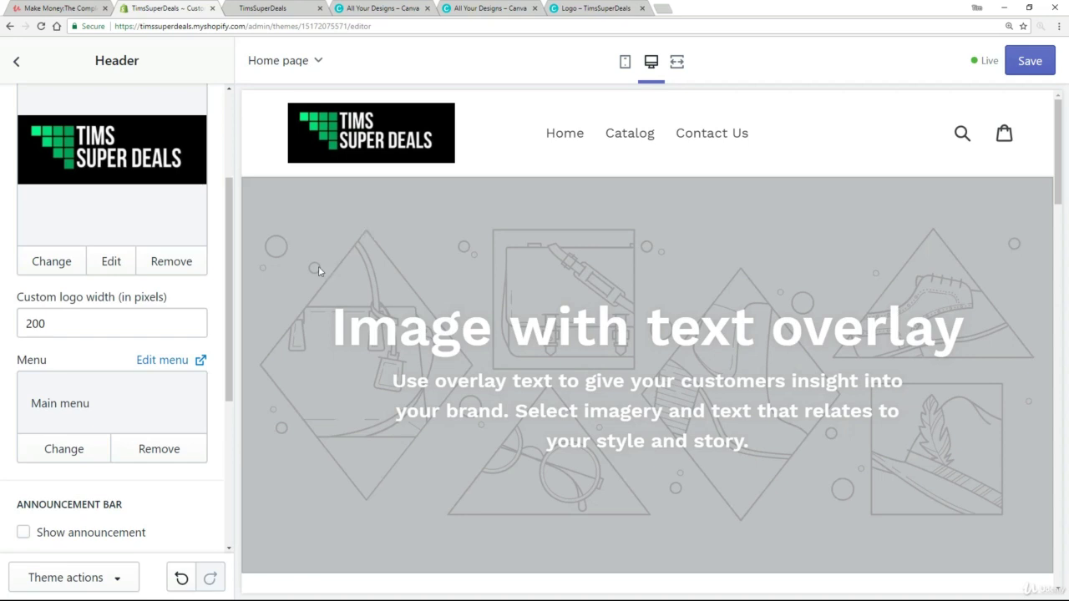
{"action": "left_click_drag", "start_coordinate": [231, 295], "coordinate": [234, 160]}
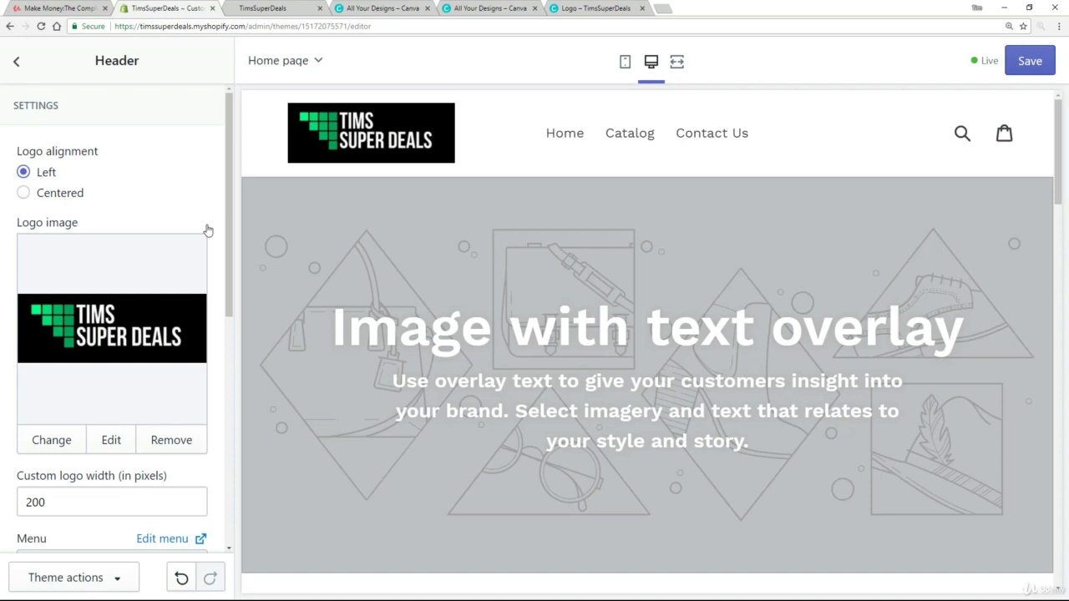
{"action": "left_click_drag", "start_coordinate": [231, 217], "coordinate": [226, 460]}
{"action": "left_click_drag", "start_coordinate": [226, 375], "coordinate": [245, 119]}
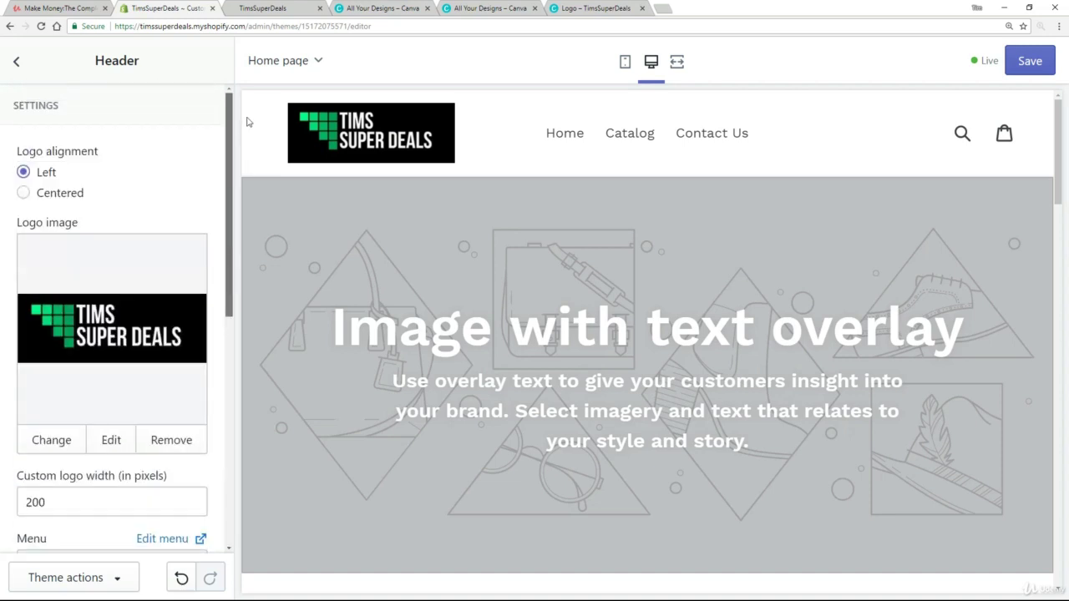
{"action": "left_click", "coordinate": [18, 63]}
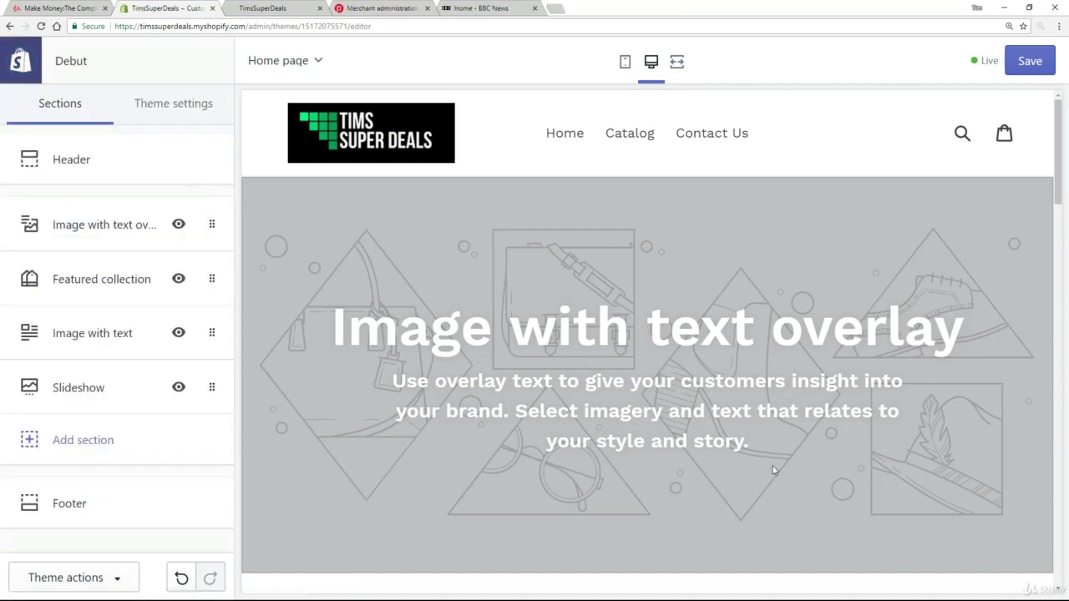
Step: Change the heading of the home page's image with text overlay section to "Come and Visit our Store"
{"action": "left_click_drag", "start_coordinate": [761, 447], "coordinate": [330, 332]}
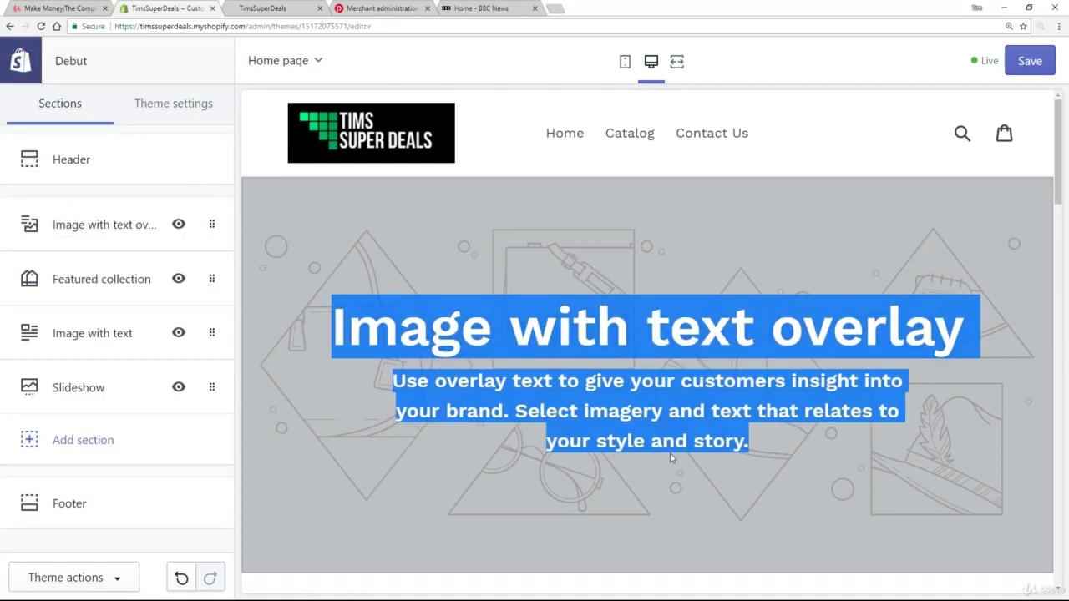
{"action": "left_click", "coordinate": [70, 228]}
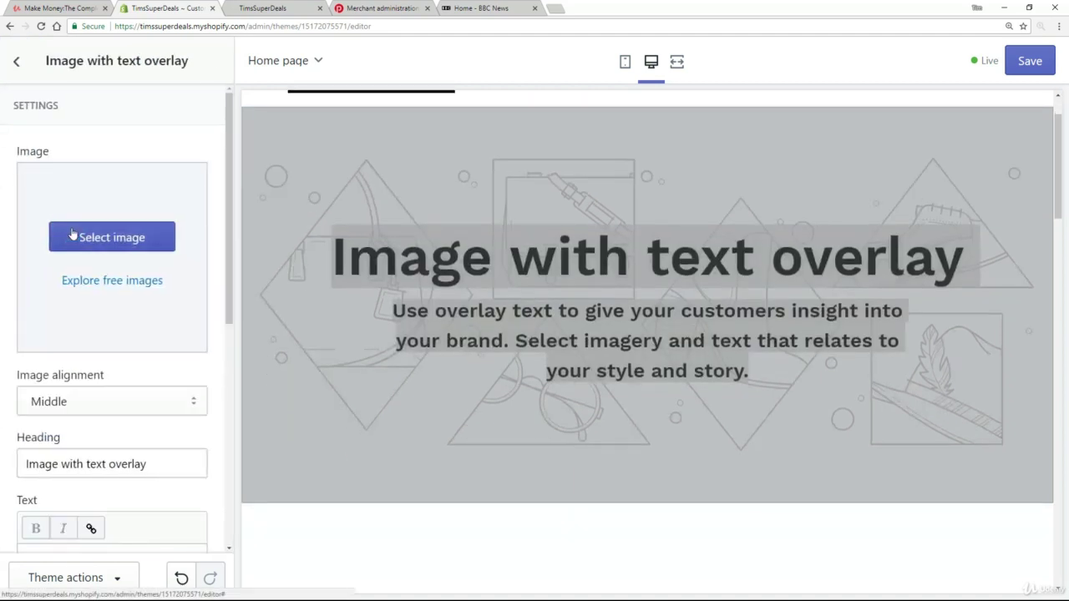
{"action": "scroll", "coordinate": [229, 271], "scroll_direction": "down", "scroll_amount": 1}
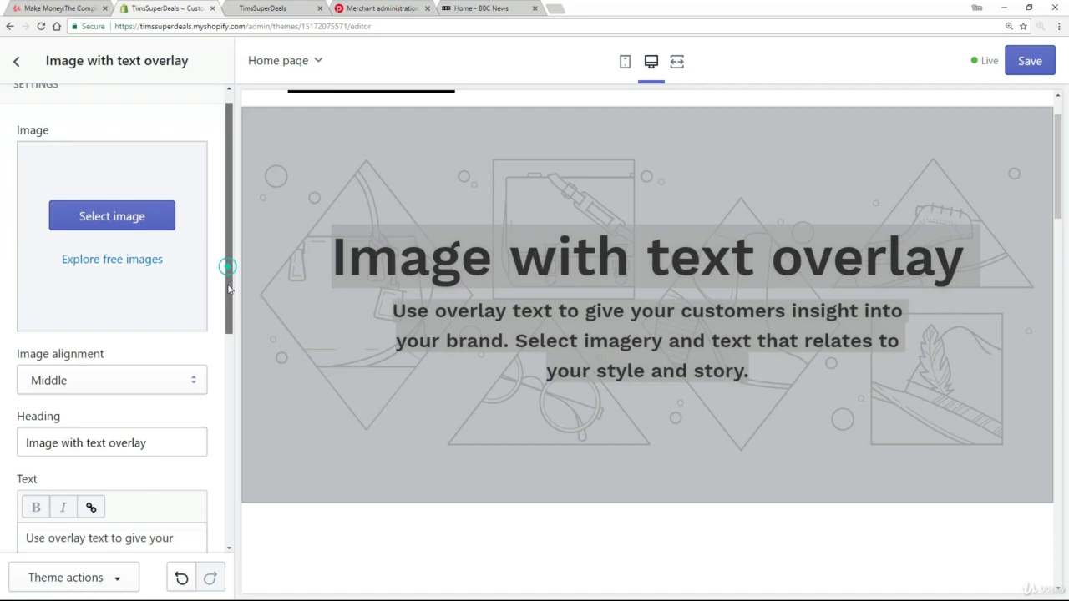
{"action": "left_click", "coordinate": [314, 377]}
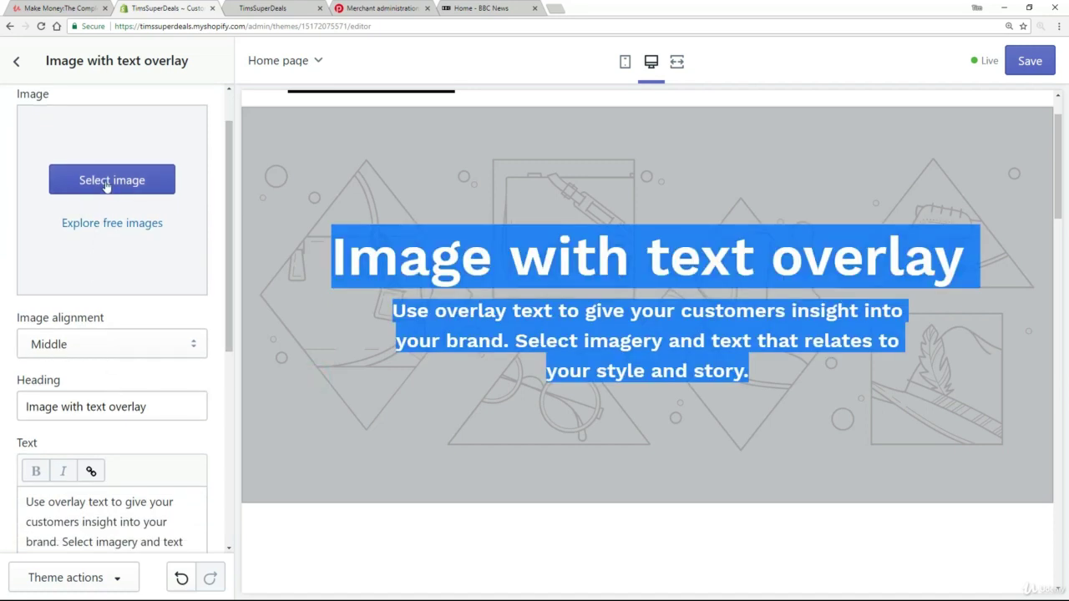
{"action": "left_click_drag", "start_coordinate": [148, 407], "coordinate": [15, 413]}
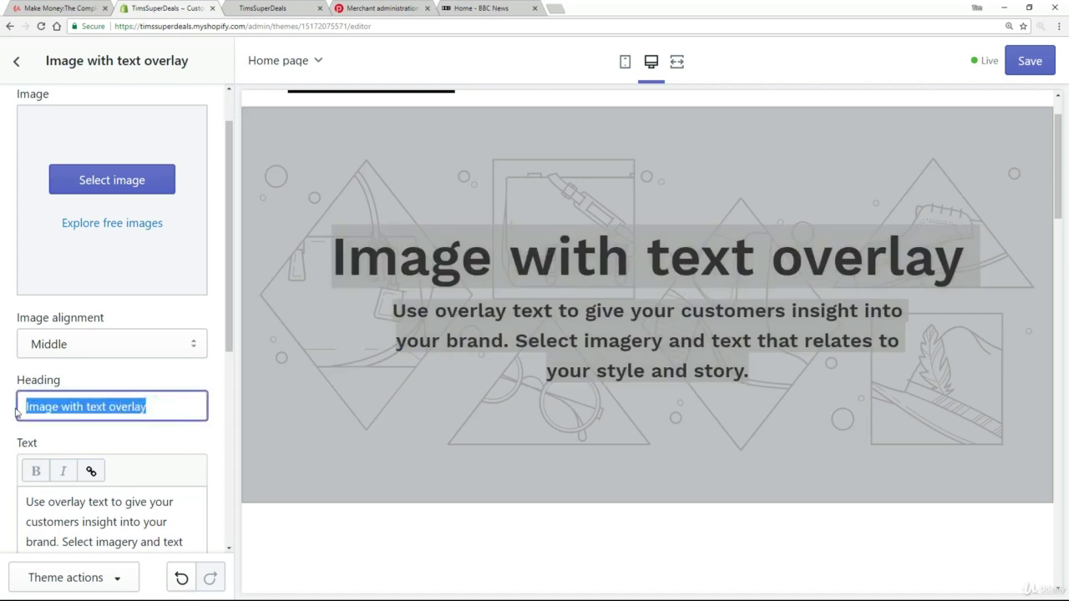
{"action": "left_click", "coordinate": [407, 552]}
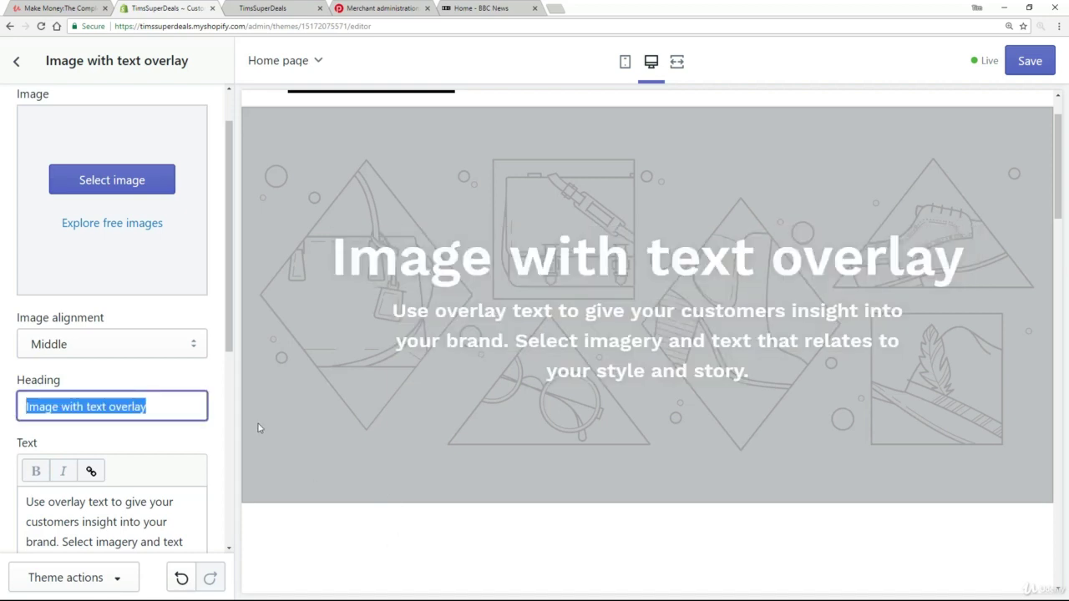
{"action": "type", "text": "Come and V"}
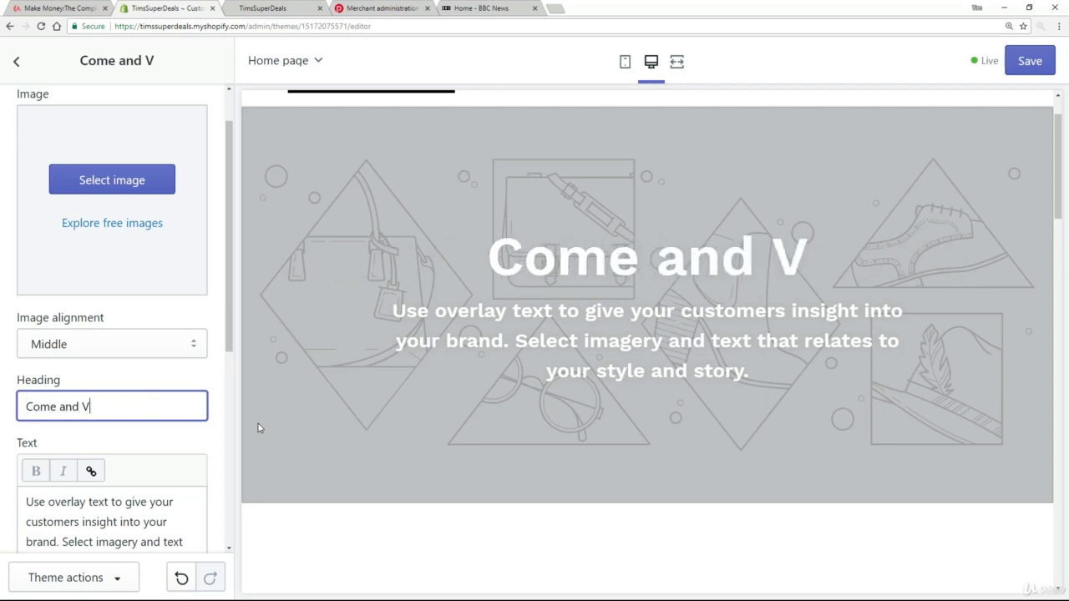
{"action": "type", "text": "isit our Store"}
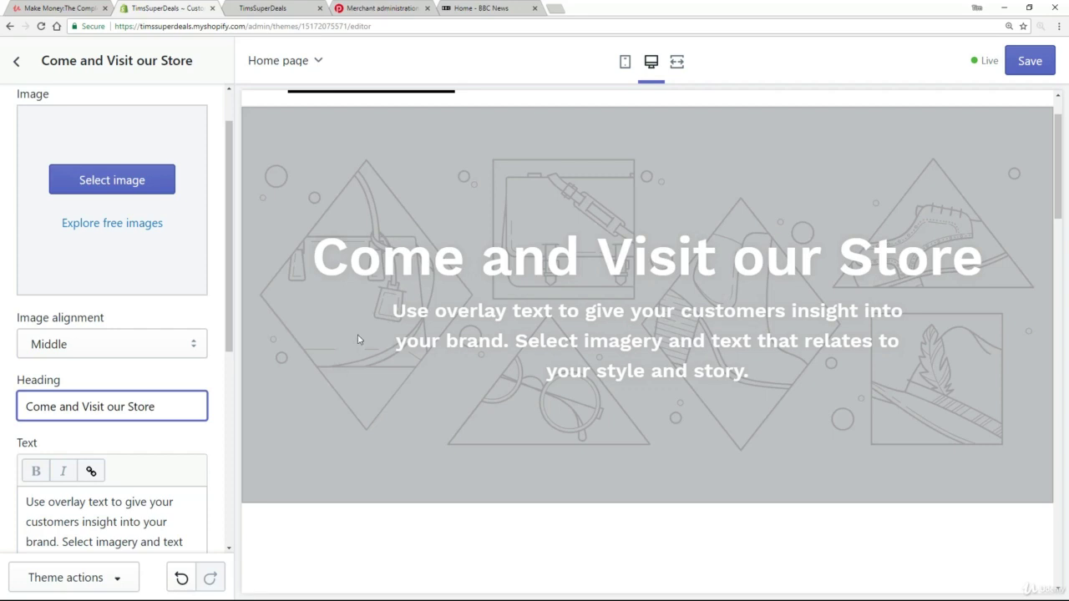
Step: Replace the overlay section's body text with "Explore our fantastic collection of dog jewelry products"
{"action": "scroll", "coordinate": [225, 313], "scroll_direction": "down", "scroll_amount": 2}
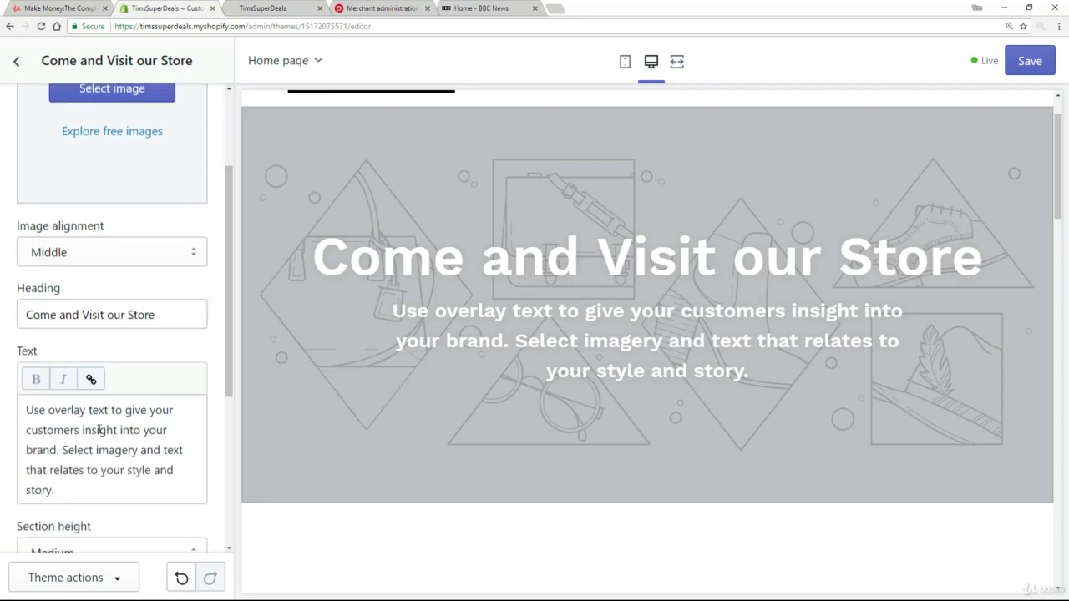
{"action": "left_click_drag", "start_coordinate": [61, 494], "coordinate": [5, 410]}
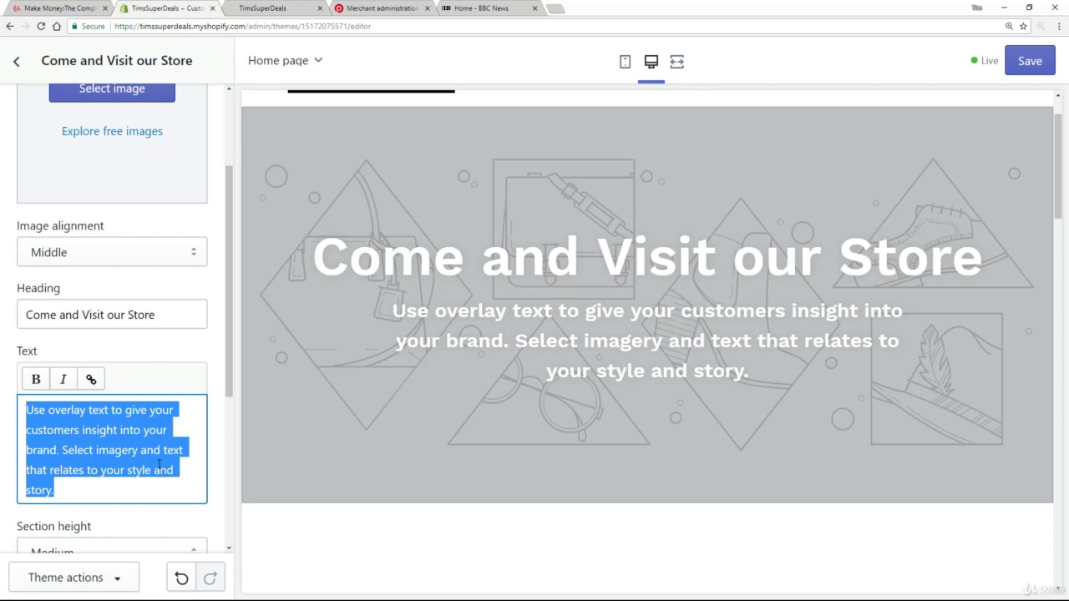
{"action": "key", "text": "BackSpace"}
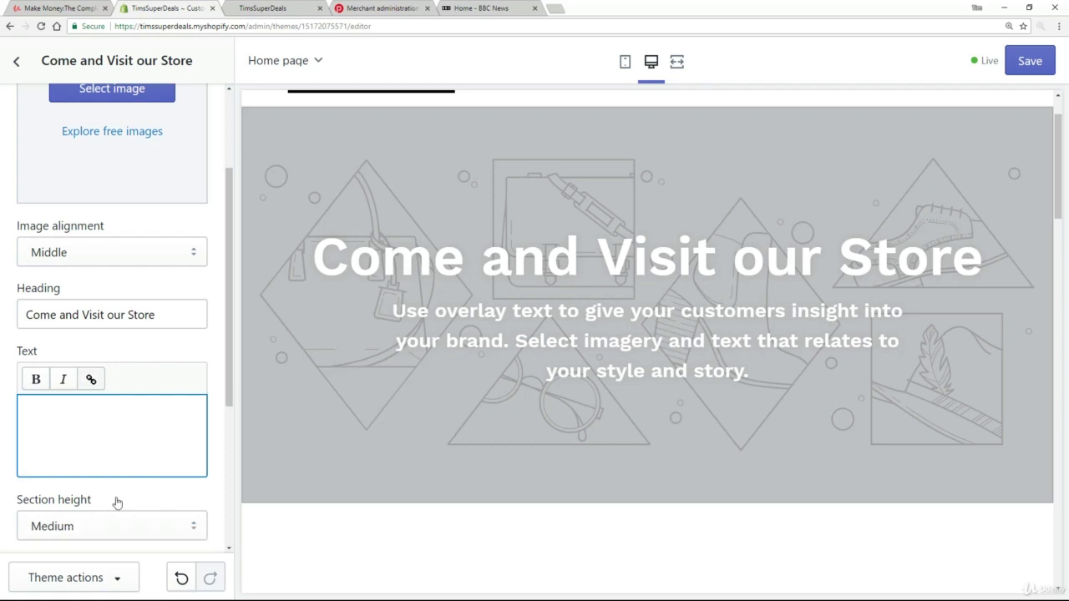
{"action": "type", "text": "Explore our fantastic collection of dog jewelry products"}
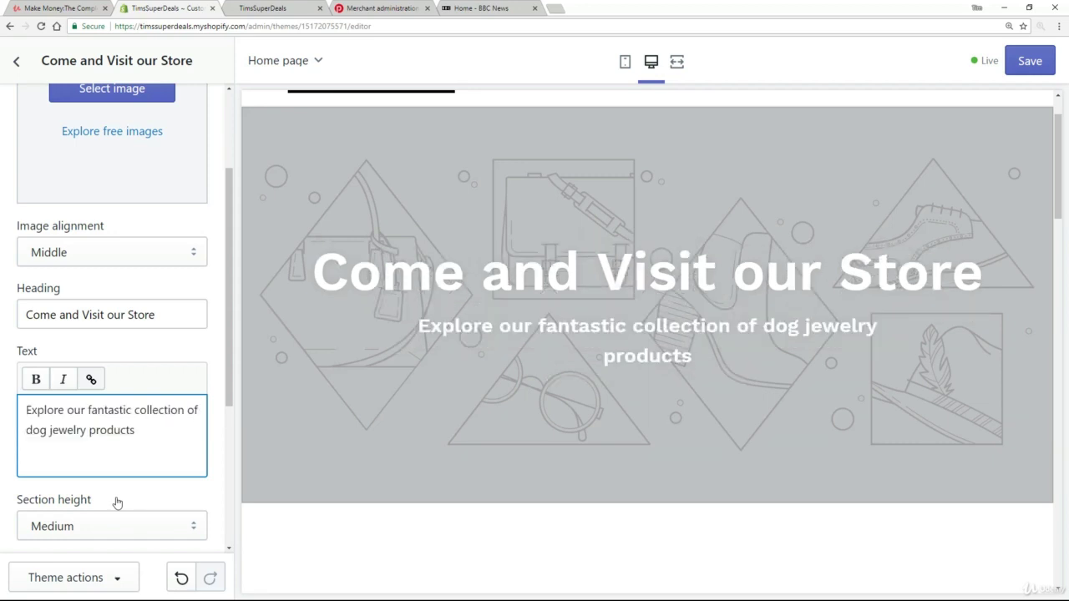
Step: Set the overlay section's button label to "Discover more..."
{"action": "scroll", "coordinate": [115, 500], "scroll_direction": "down", "scroll_amount": 2}
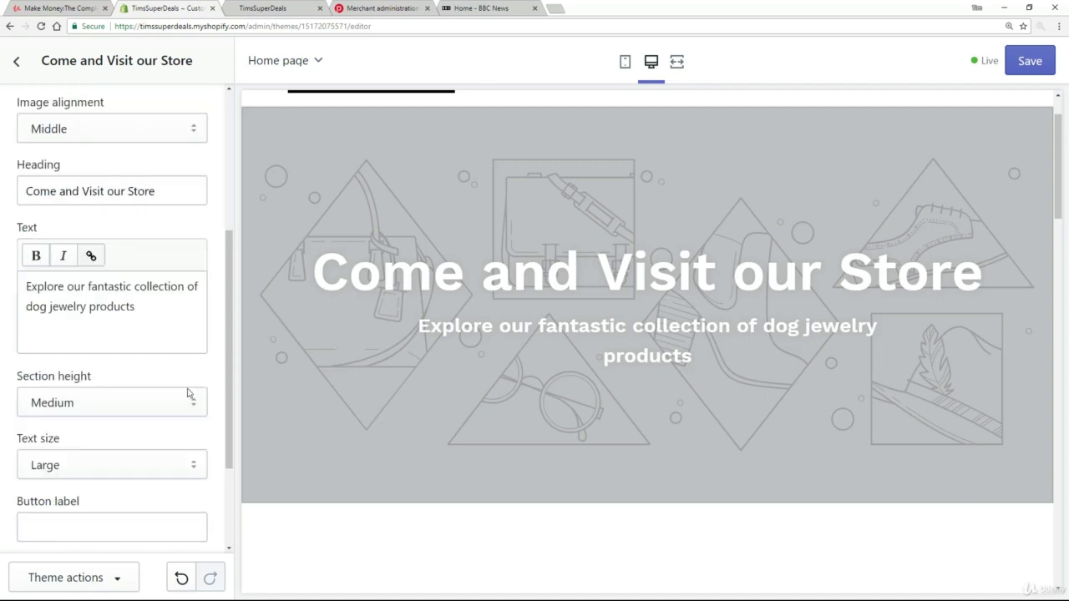
{"action": "left_click_drag", "start_coordinate": [232, 331], "coordinate": [230, 426]}
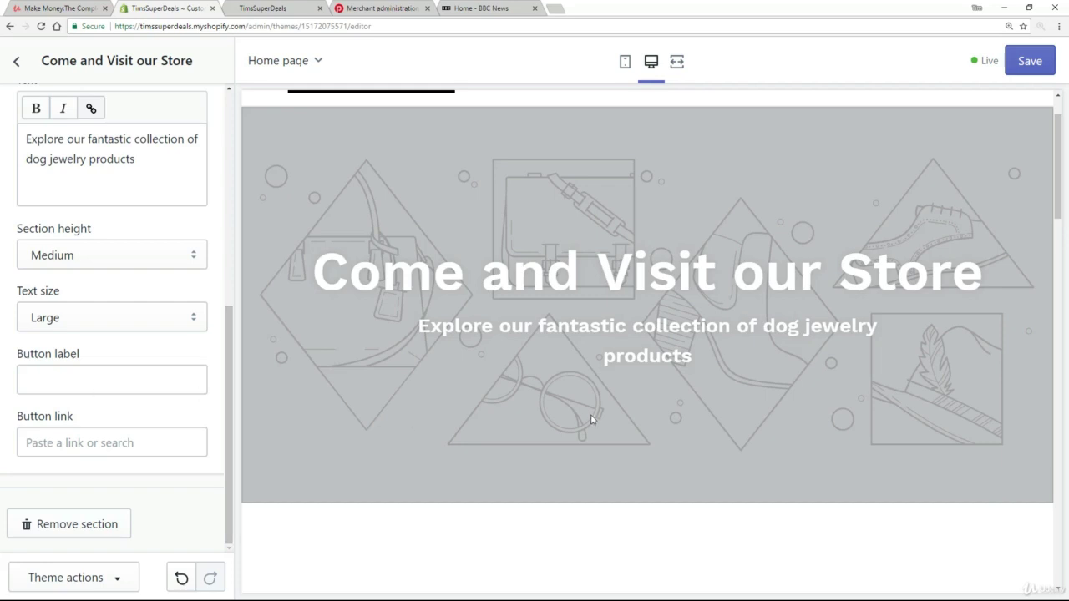
{"action": "left_click", "coordinate": [57, 378]}
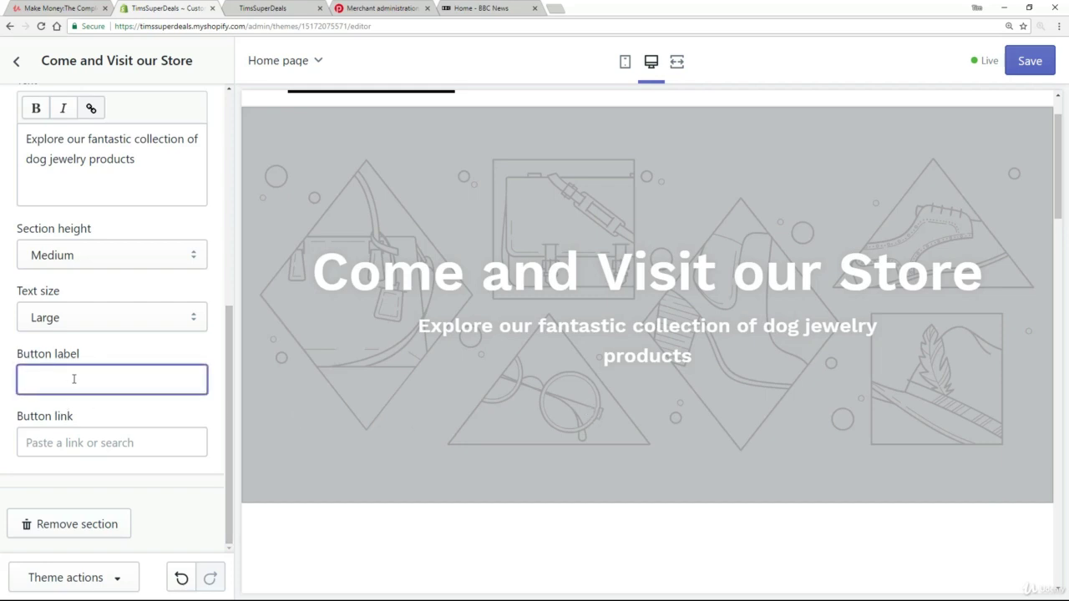
{"action": "type", "text": "Dis"}
{"action": "key", "text": "BackSpace"}
{"action": "type", "text": "scover"}
{"action": "key", "text": "BackSpace"}
{"action": "key", "text": "BackSpace"}
{"action": "key", "text": "BackSpace"}
{"action": "type", "text": "ver more..."}
Step: Link the overlay section's button to All Products
{"action": "left_click", "coordinate": [79, 443]}
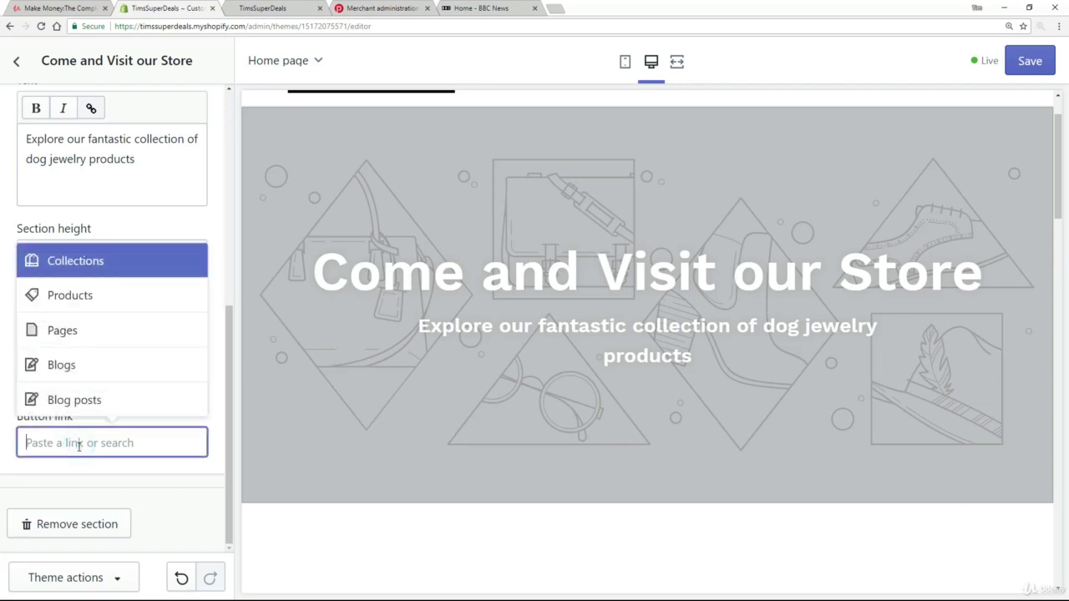
{"action": "left_click", "coordinate": [67, 307]}
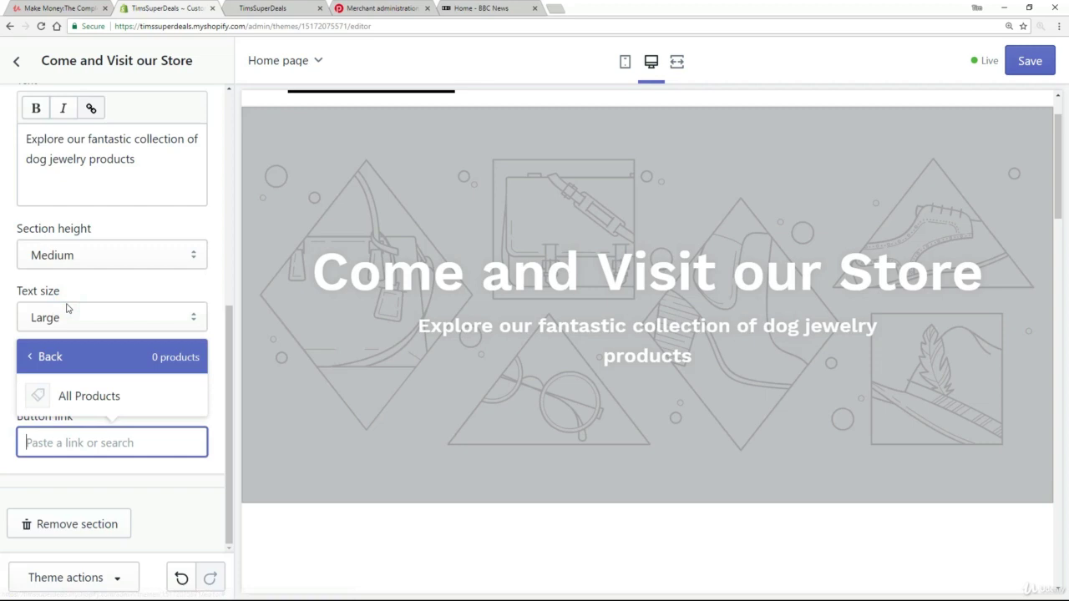
{"action": "left_click", "coordinate": [107, 396]}
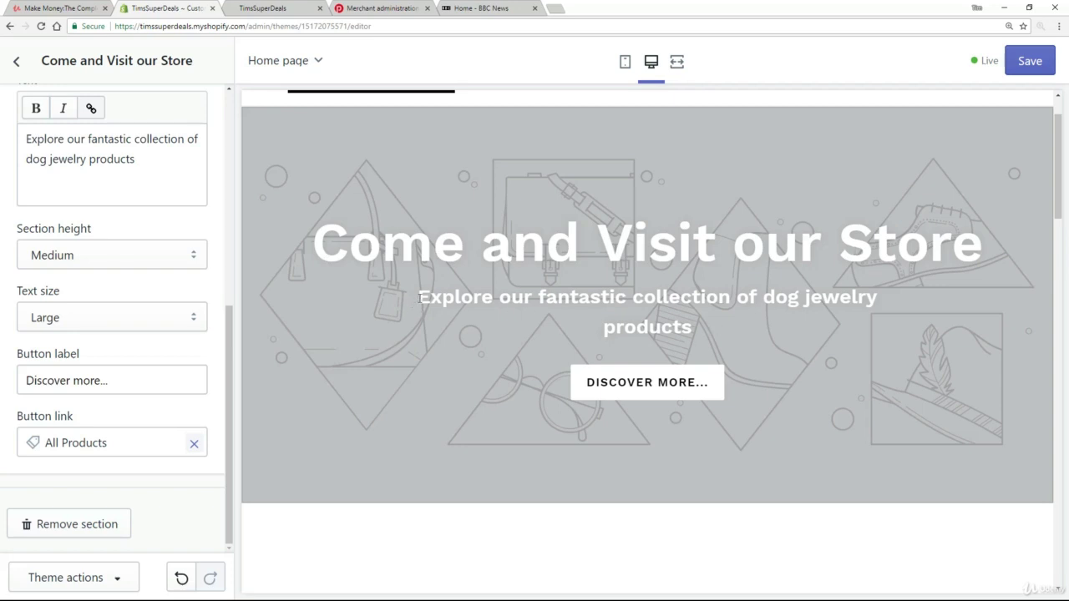
Step: Save the overlay section's text and button changes and reload the live storefront to check them
{"action": "left_click_drag", "start_coordinate": [419, 298], "coordinate": [682, 346]}
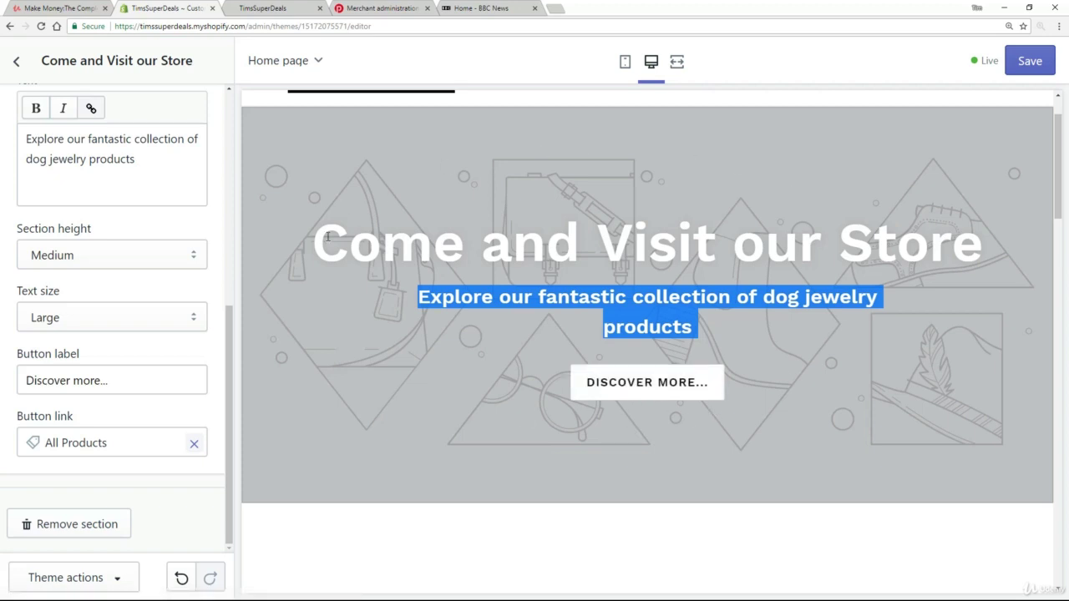
{"action": "left_click", "coordinate": [820, 404]}
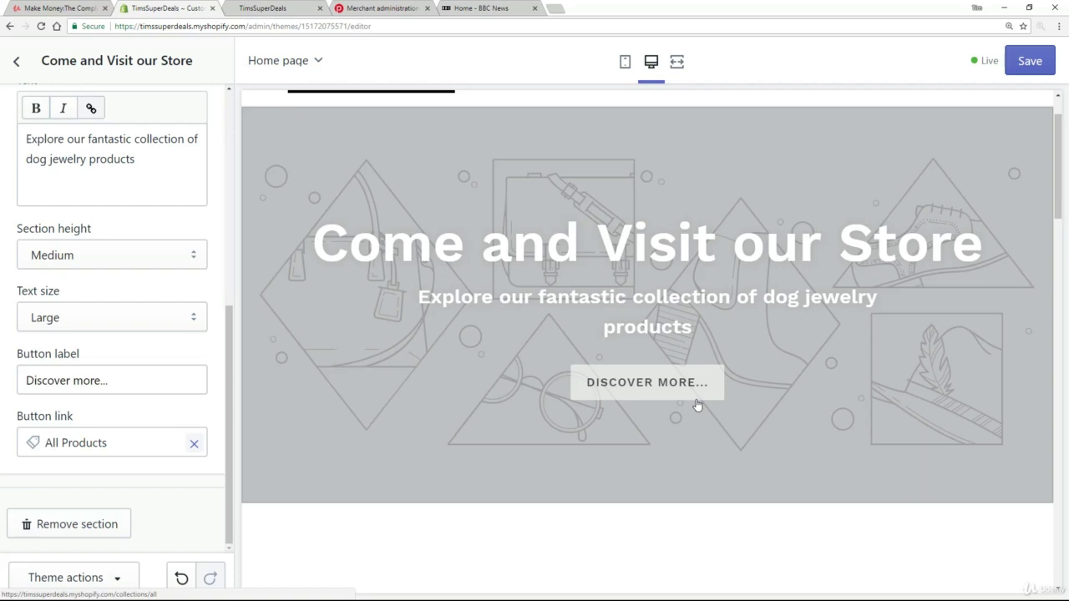
{"action": "left_click", "coordinate": [1018, 66]}
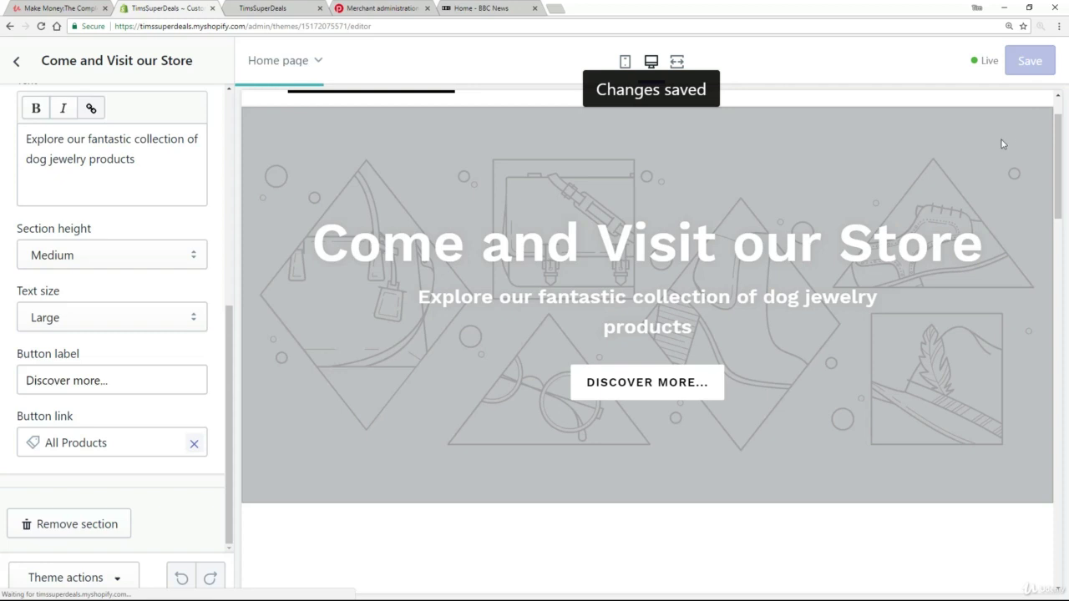
{"action": "left_click", "coordinate": [259, 10]}
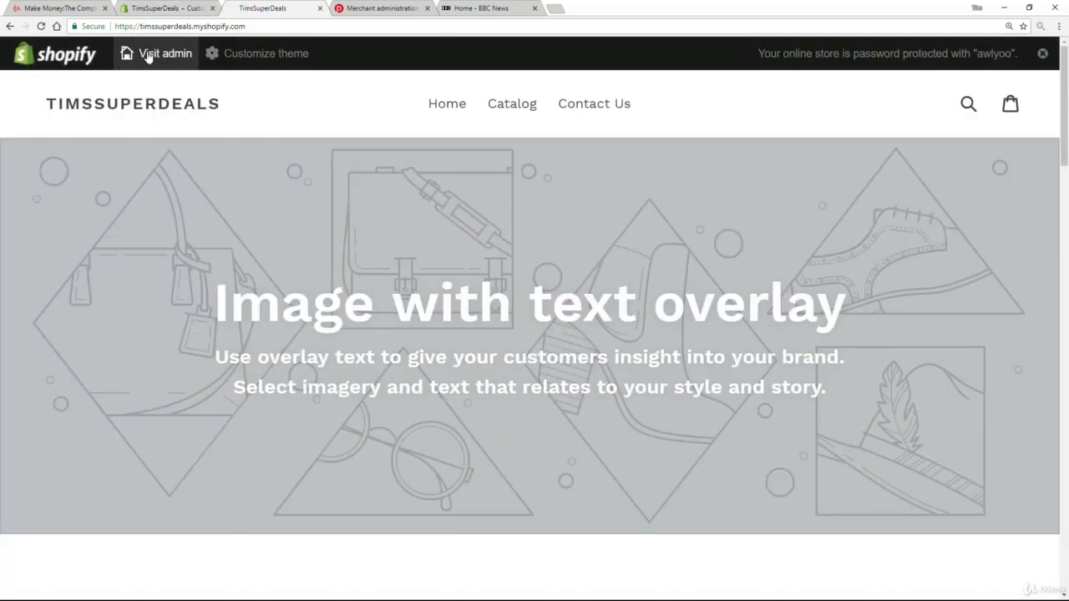
{"action": "left_click", "coordinate": [43, 26]}
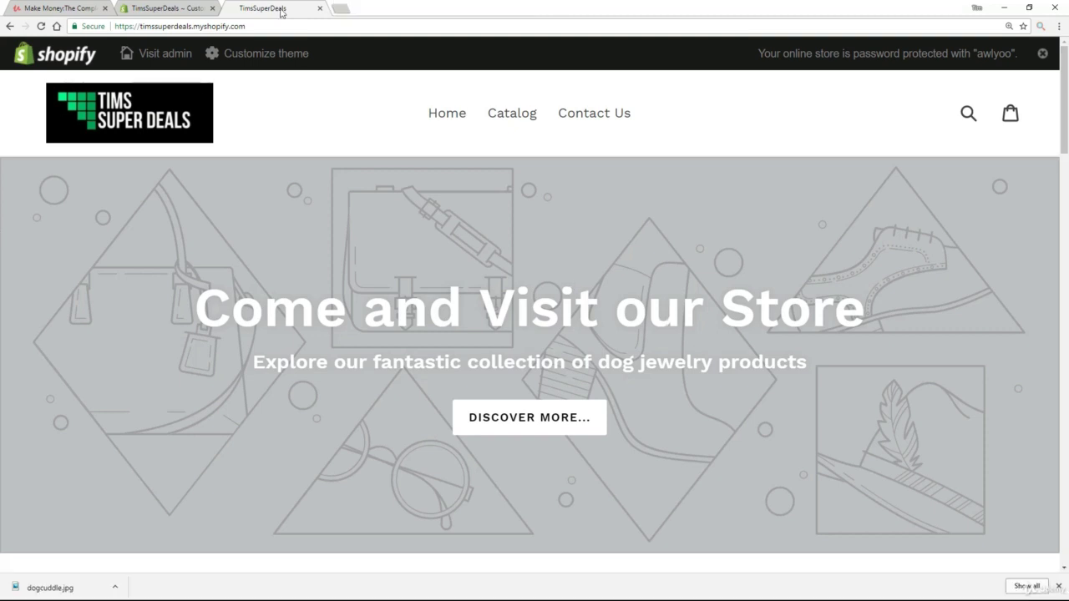
Step: Return to the theme editor and upload dogcuddle.jpg as the overlay section's background image
{"action": "left_click", "coordinate": [150, 10]}
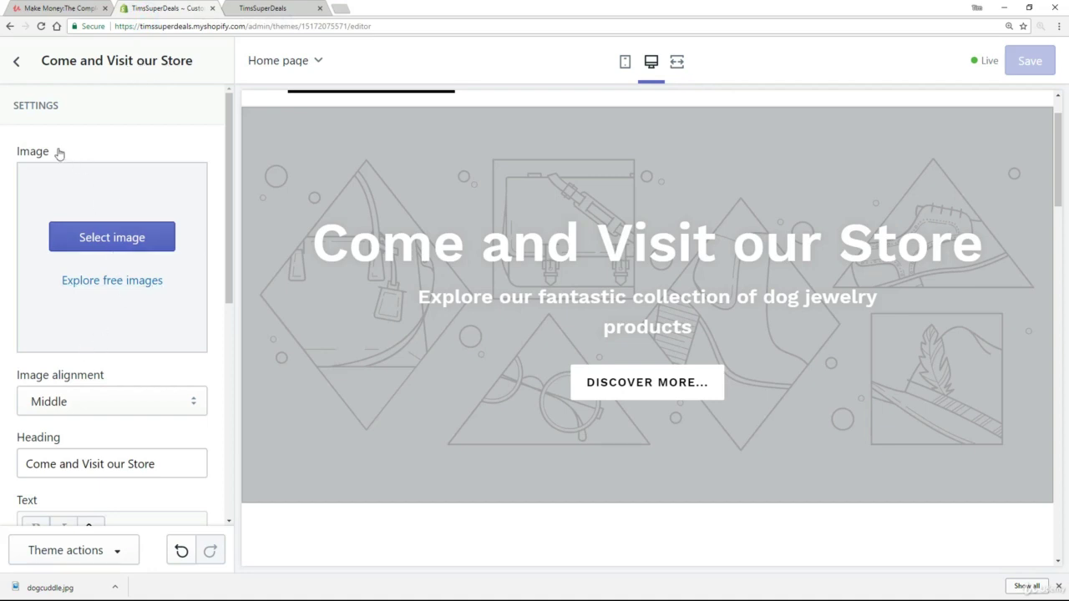
{"action": "left_click", "coordinate": [116, 239]}
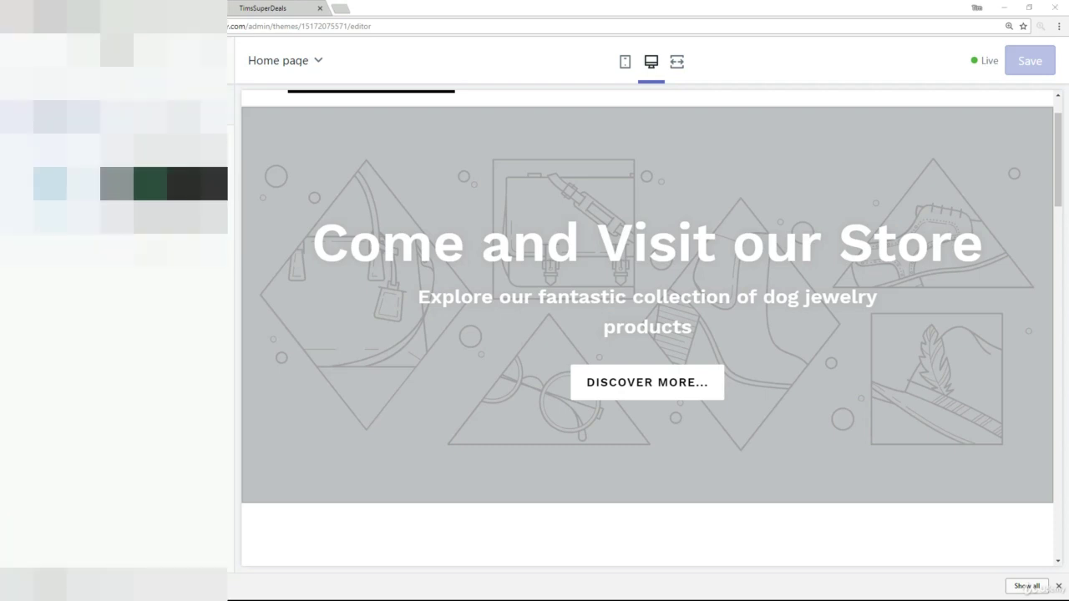
{"action": "left_click", "coordinate": [59, 180]}
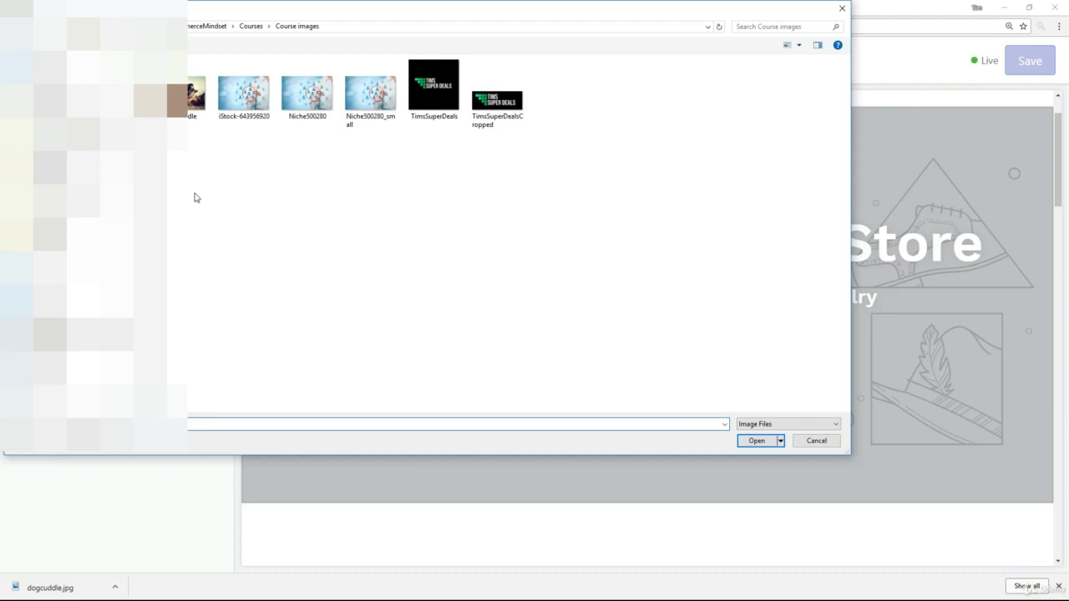
{"action": "double_click", "coordinate": [192, 94]}
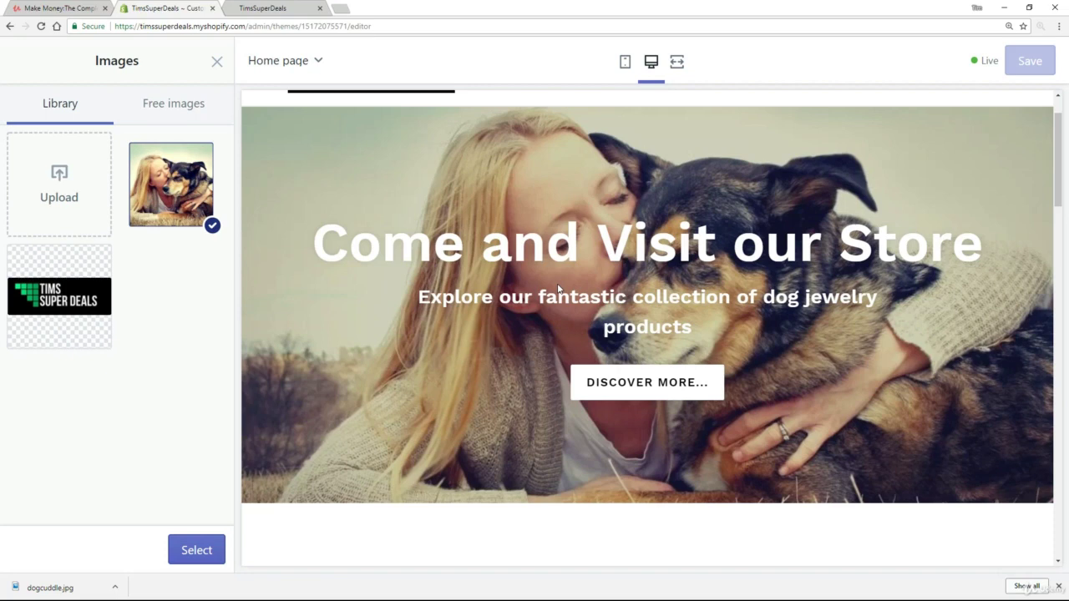
{"action": "scroll", "coordinate": [559, 288], "scroll_direction": "up", "scroll_amount": 1}
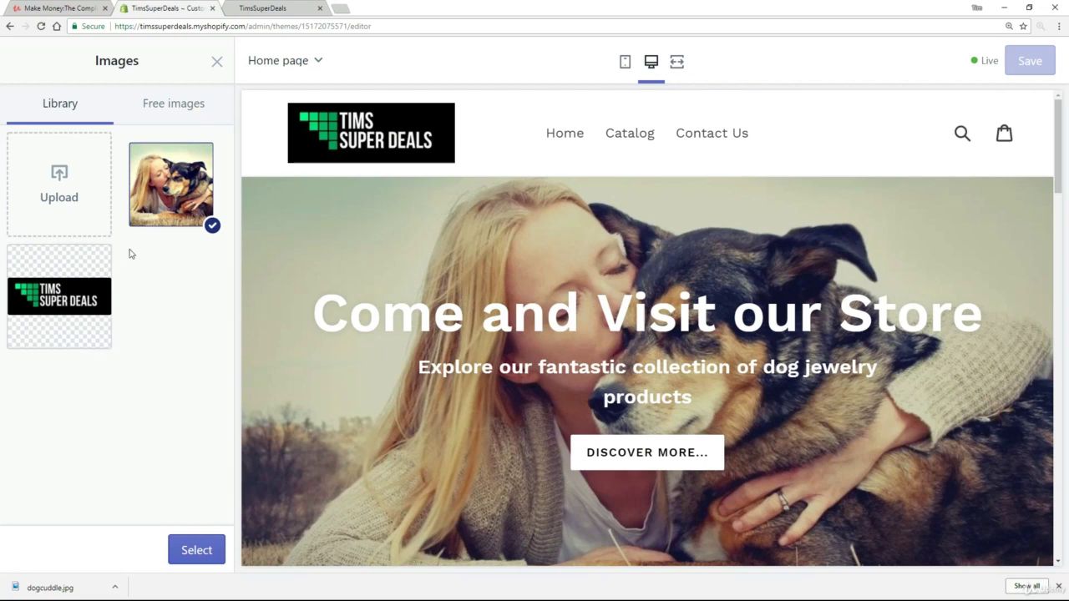
{"action": "left_click", "coordinate": [197, 550]}
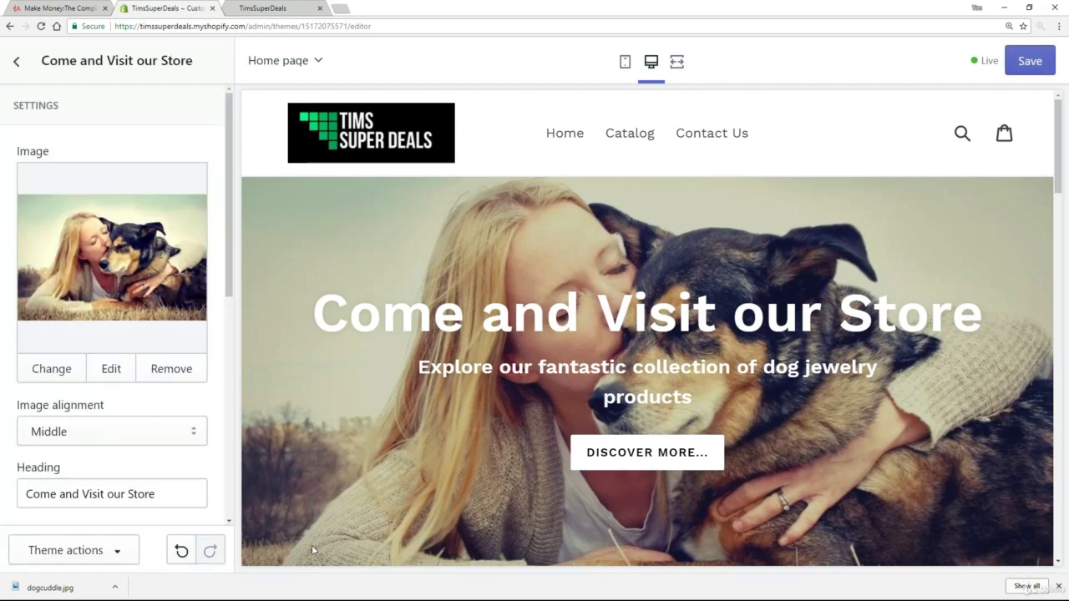
Step: Save the theme with the new background image and refresh the live storefront to review it
{"action": "left_click_drag", "start_coordinate": [230, 288], "coordinate": [222, 250]}
{"action": "left_click", "coordinate": [1030, 61]}
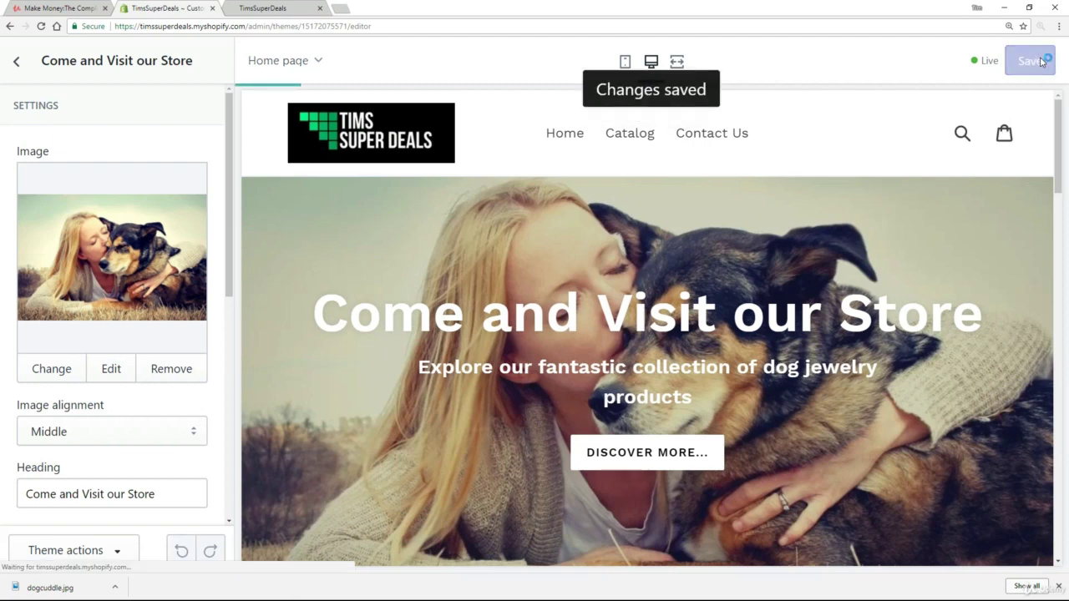
{"action": "key", "text": "ctrl+Tab"}
{"action": "left_click", "coordinate": [40, 26]}
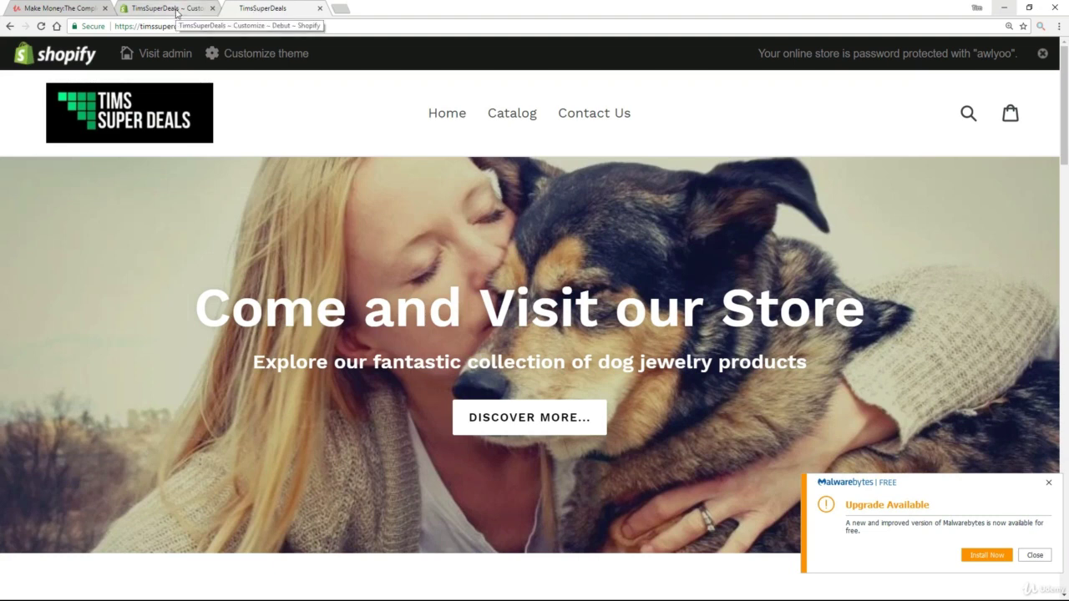
Step: Leave the theme editor, view the store's uploaded files in the admin settings, and return to the storefront
{"action": "left_click", "coordinate": [177, 11]}
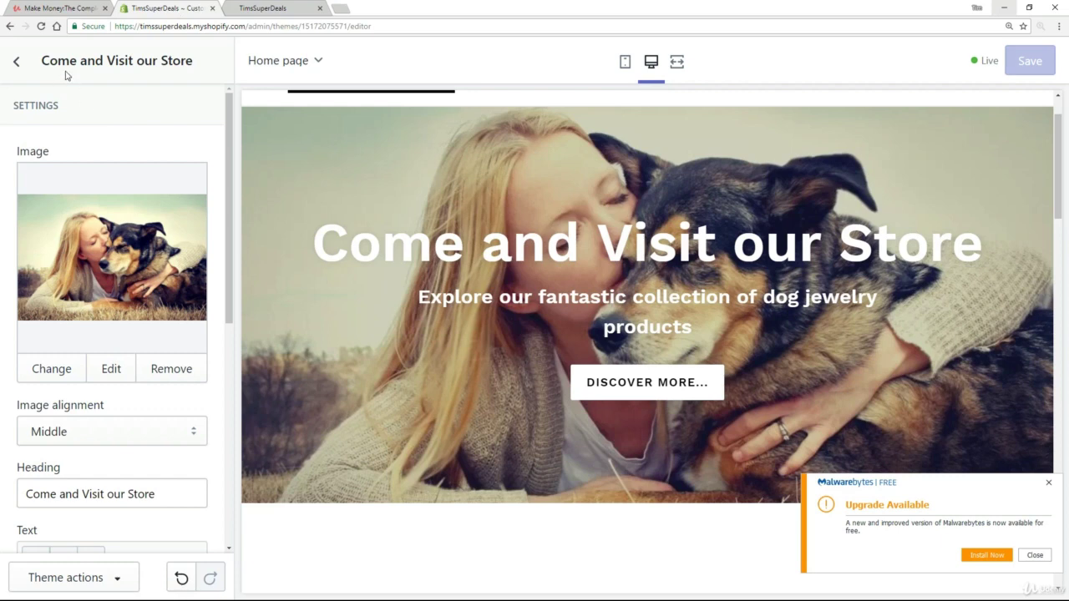
{"action": "left_click", "coordinate": [17, 63]}
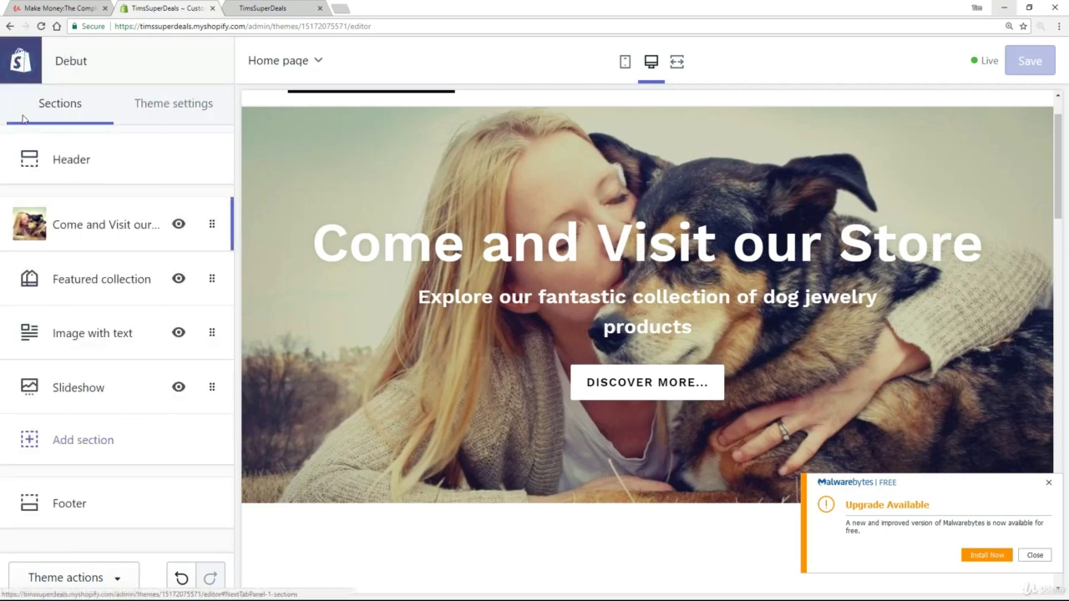
{"action": "left_click", "coordinate": [18, 64]}
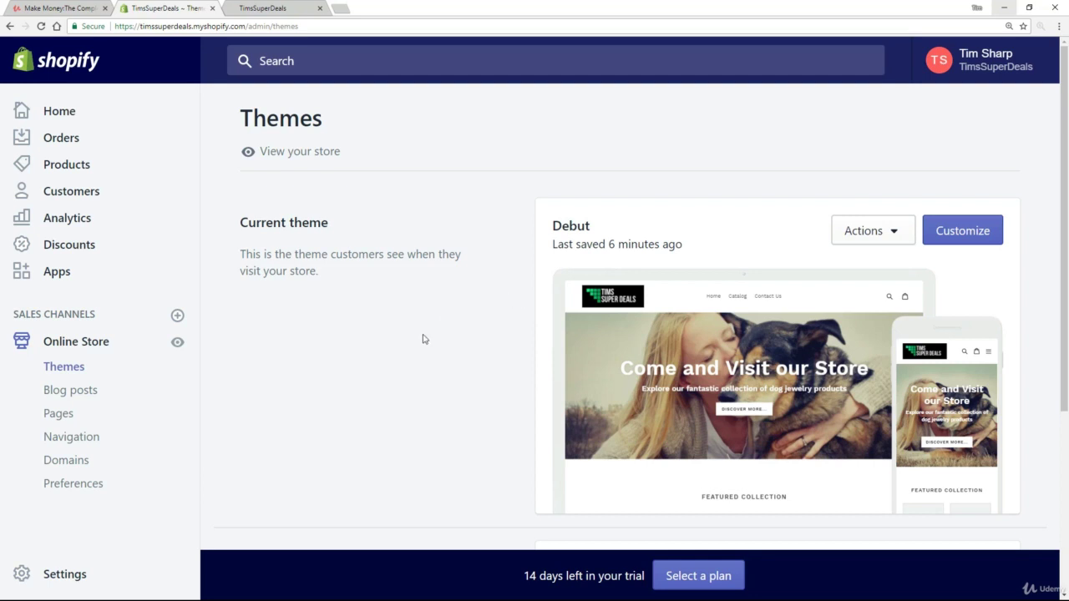
{"action": "left_click", "coordinate": [35, 574]}
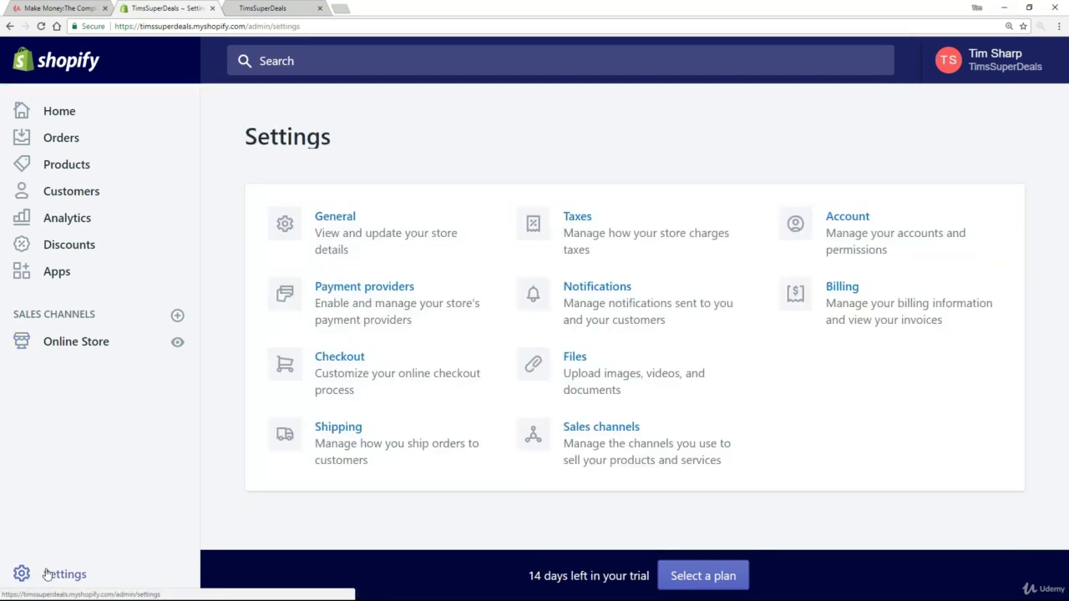
{"action": "left_click", "coordinate": [584, 365]}
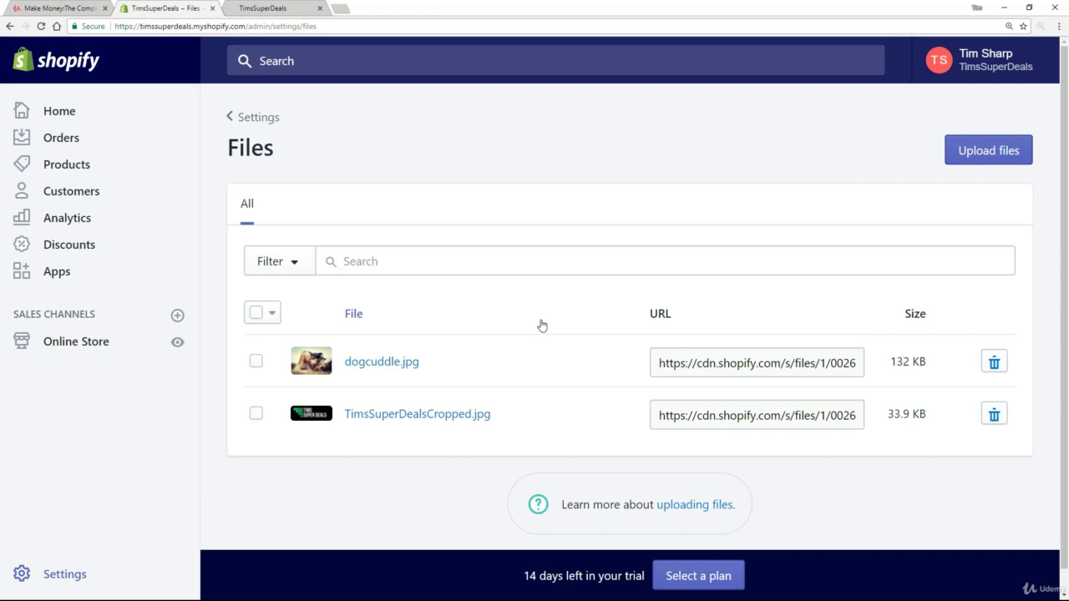
{"action": "key", "text": "ctrl+Tab"}
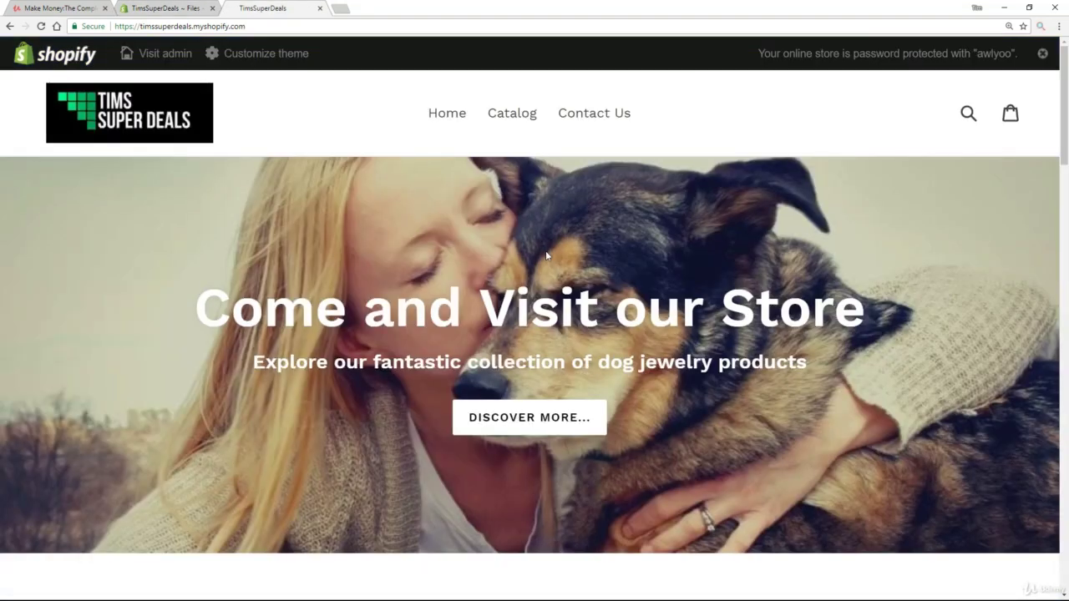